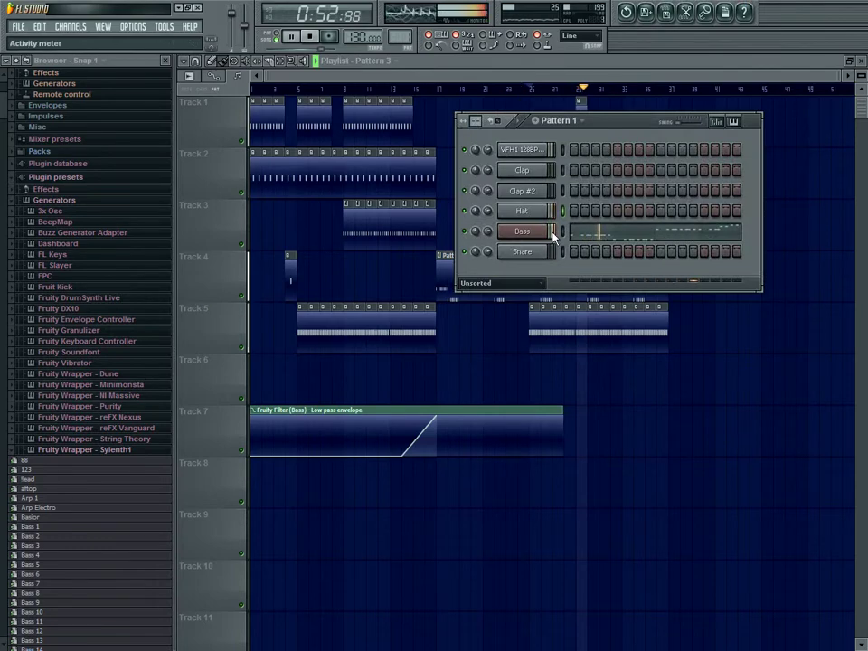
key(space)
click(532, 286)
double_click(506, 328)
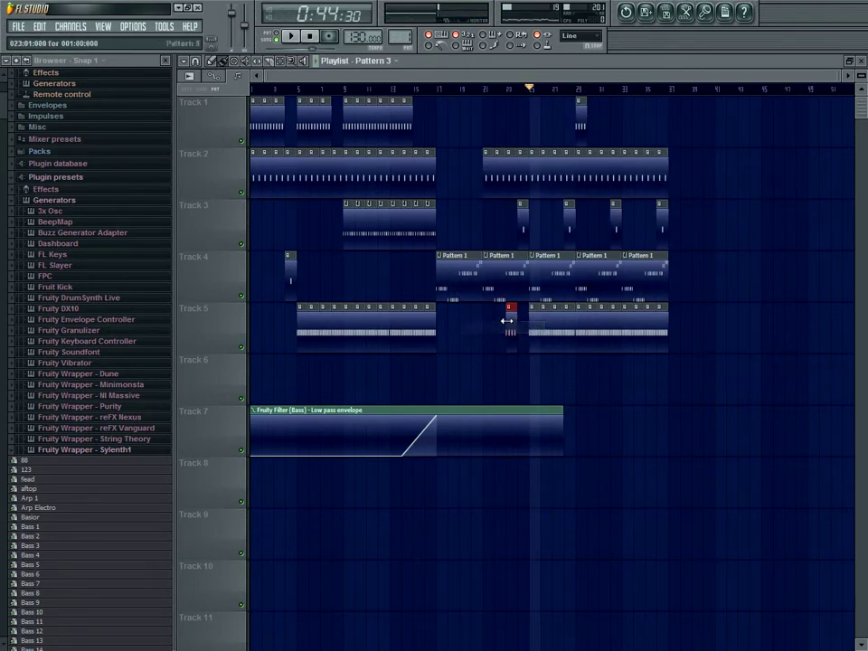
right_click(511, 319)
Place the Fruity Filter (Bass) cutoff frequency automation clip on Track 6, starting at bar 1
key(F6)
click(527, 284)
click(493, 314)
click(521, 150)
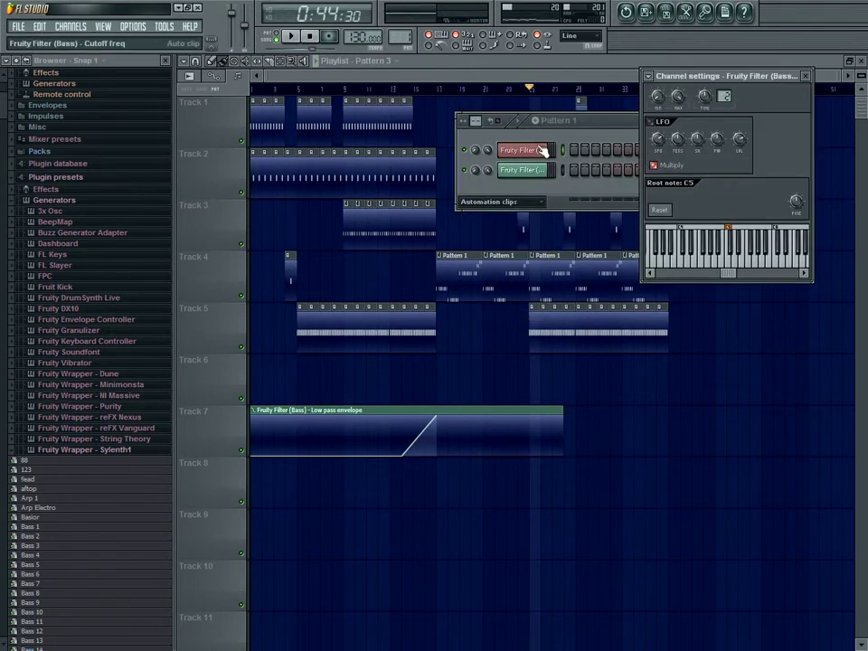
click(396, 392)
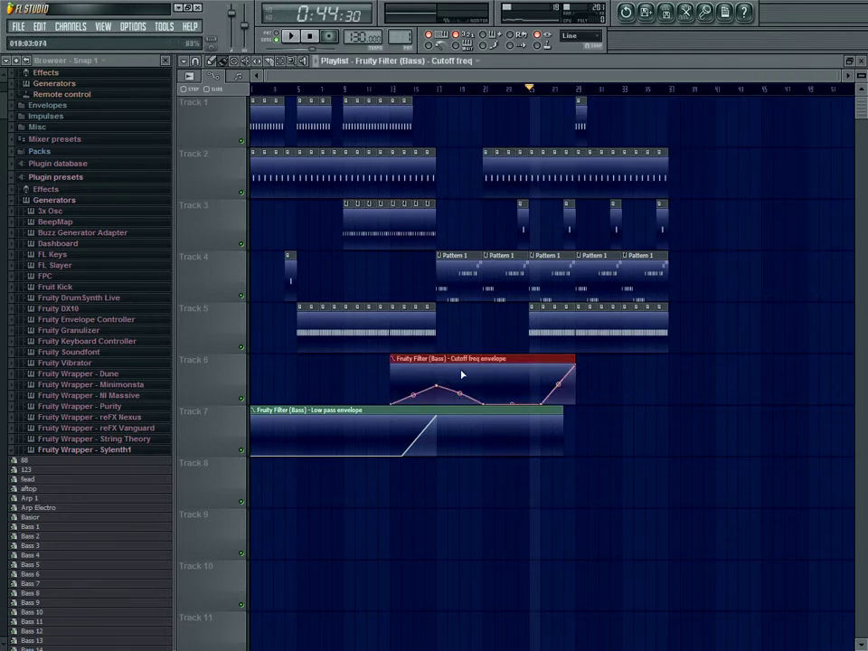
drag(484, 359, 248, 373)
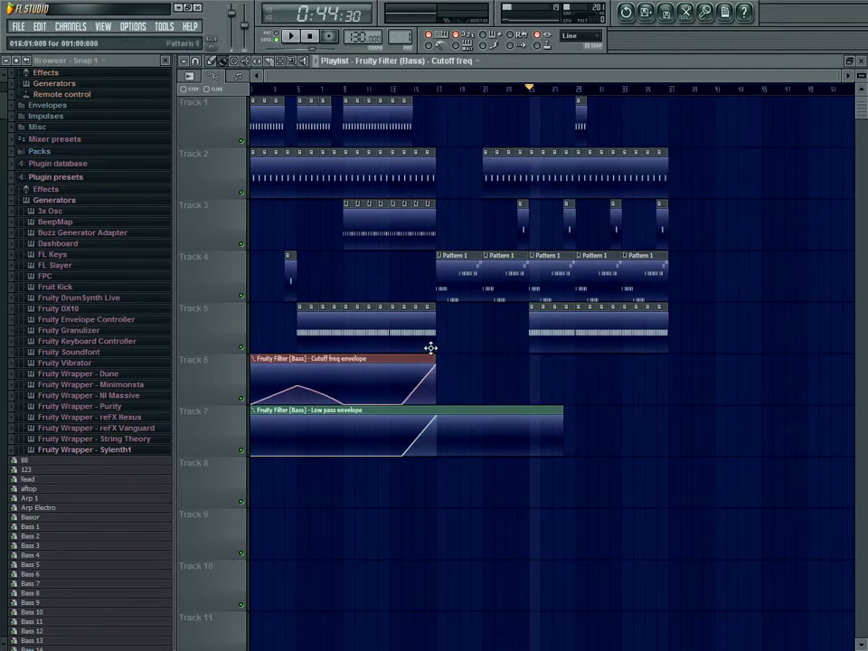
Extend both bass filter automation clips to bar 37 and start playback from bar 15
drag(433, 359, 666, 359)
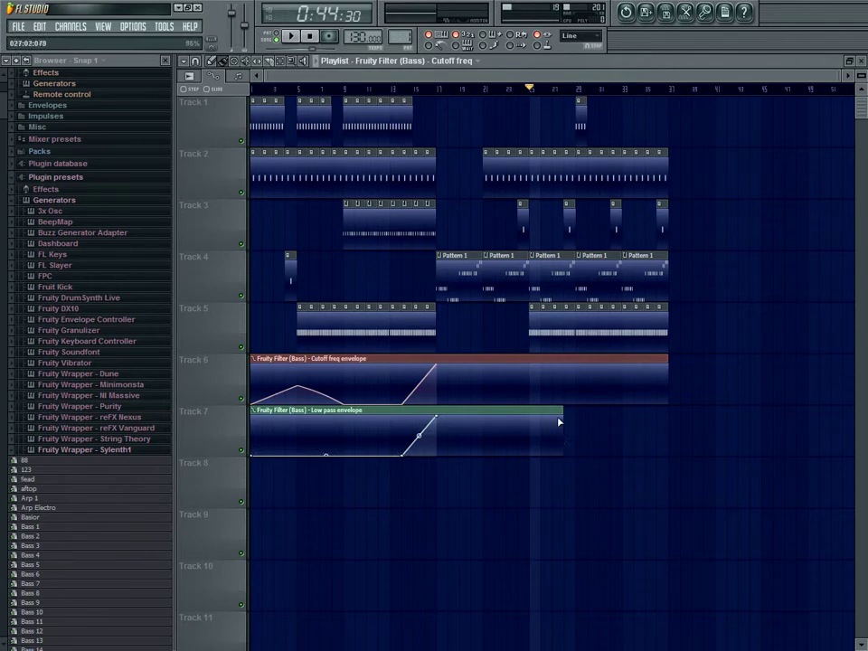
drag(558, 422, 643, 413)
click(415, 90)
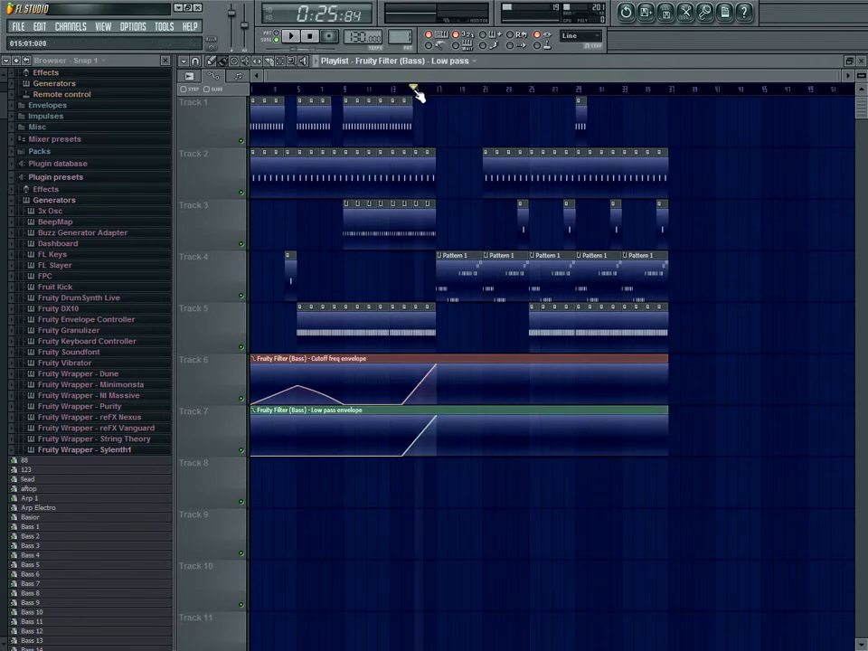
key(space)
Reshape both bass filter envelopes so they peak at about 45% at bar 17 and fall to zero at bar 25
right_click(530, 455)
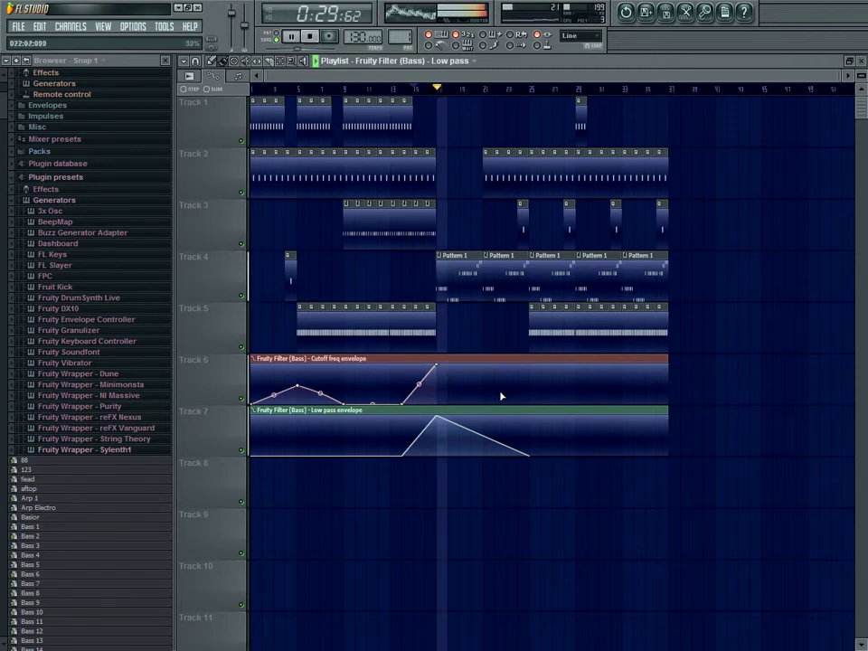
right_click(533, 387)
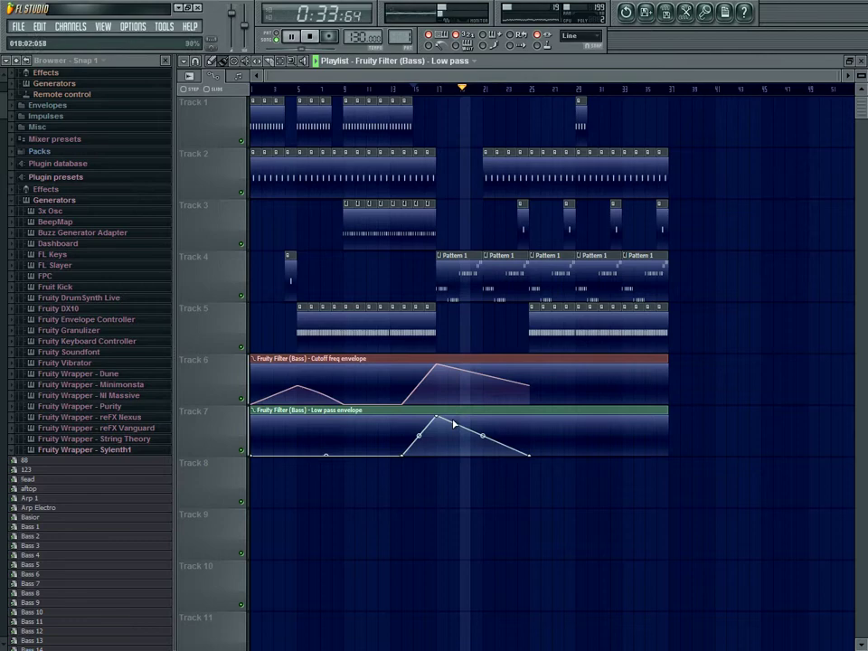
drag(443, 420, 441, 436)
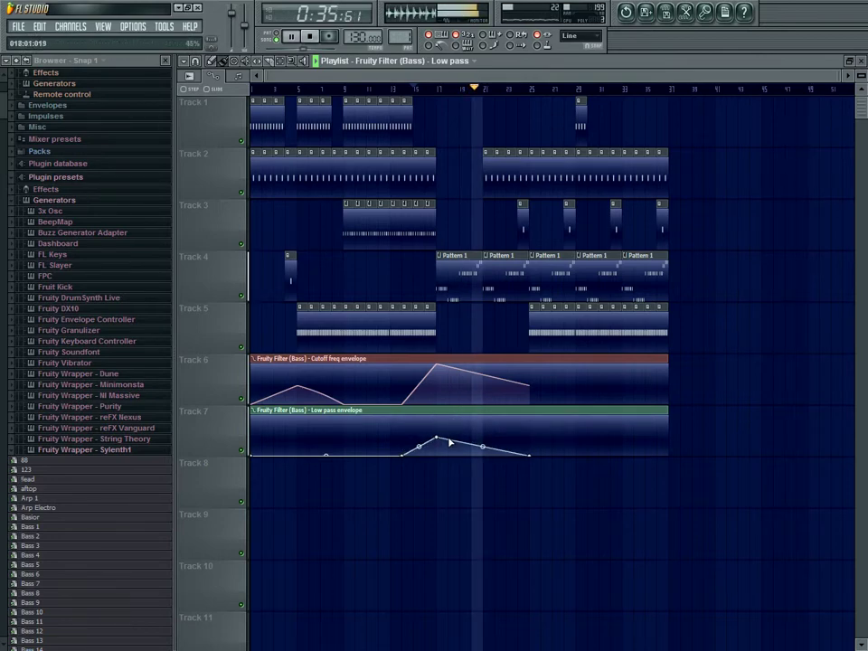
drag(441, 370, 441, 389)
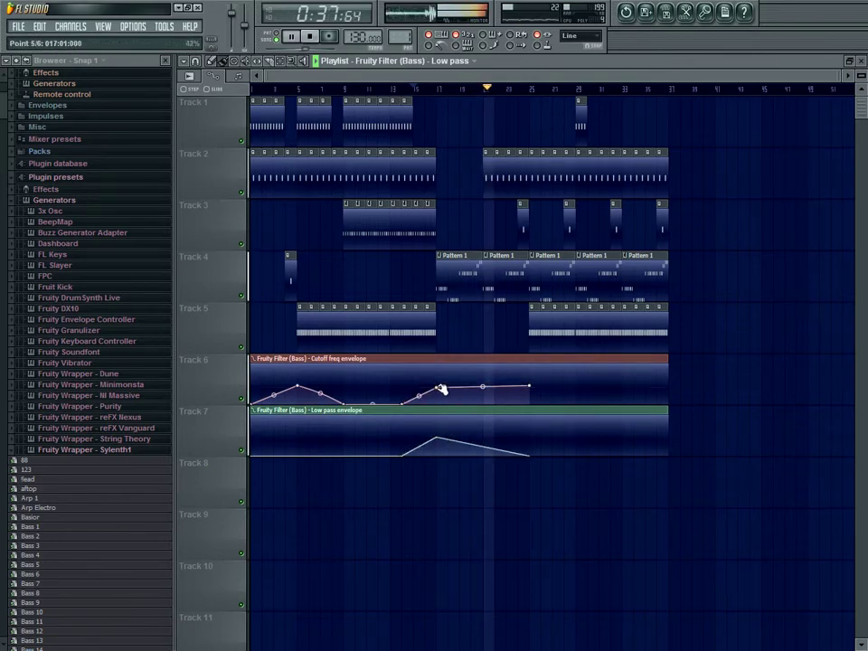
drag(533, 390, 533, 422)
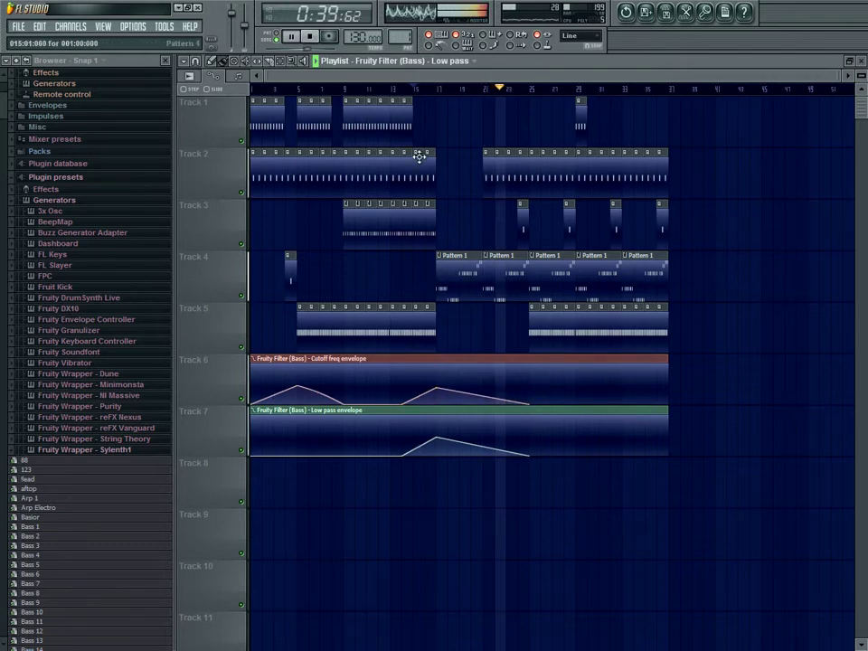
Play the arrangement from bar 12 to check the filter transition into the Pattern 1 section
click(387, 90)
scroll(438, 402, right, 1)
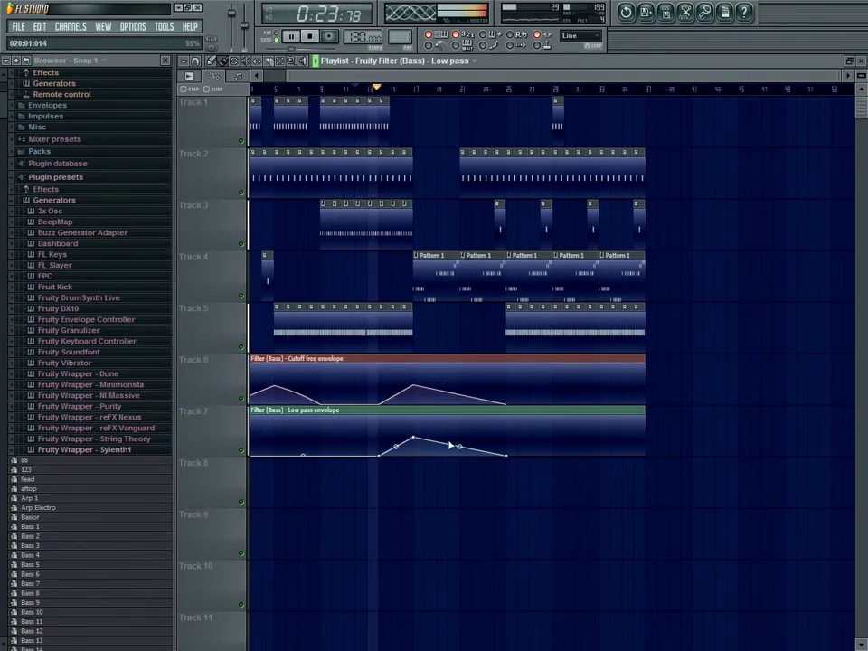
scroll(413, 407, right, 2)
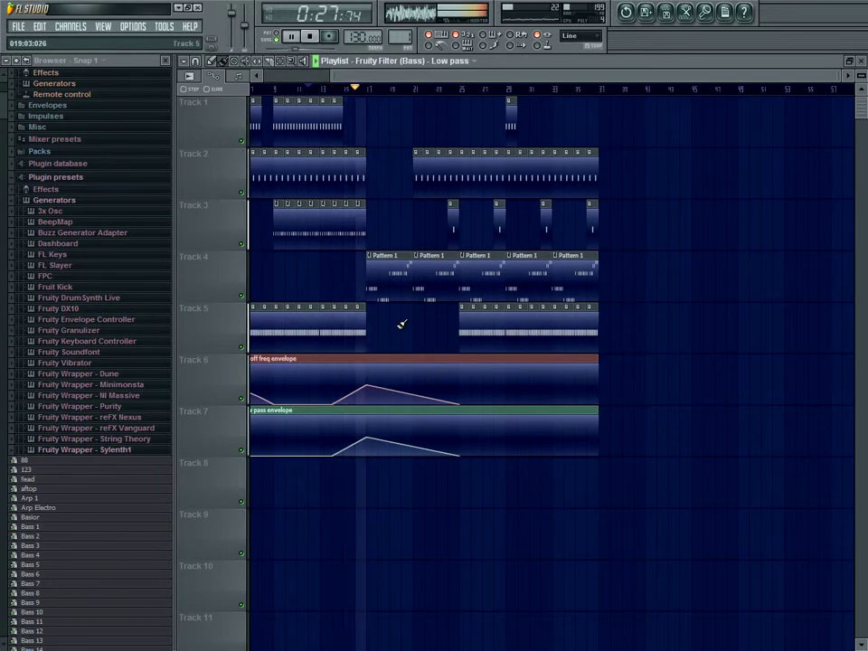
scroll(401, 324, up, 3)
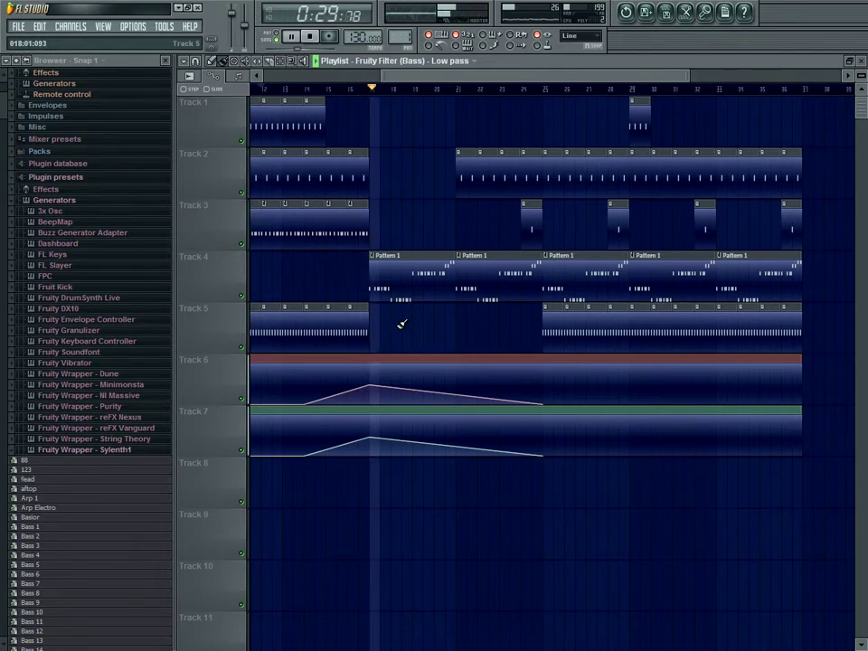
scroll(402, 324, down, 3)
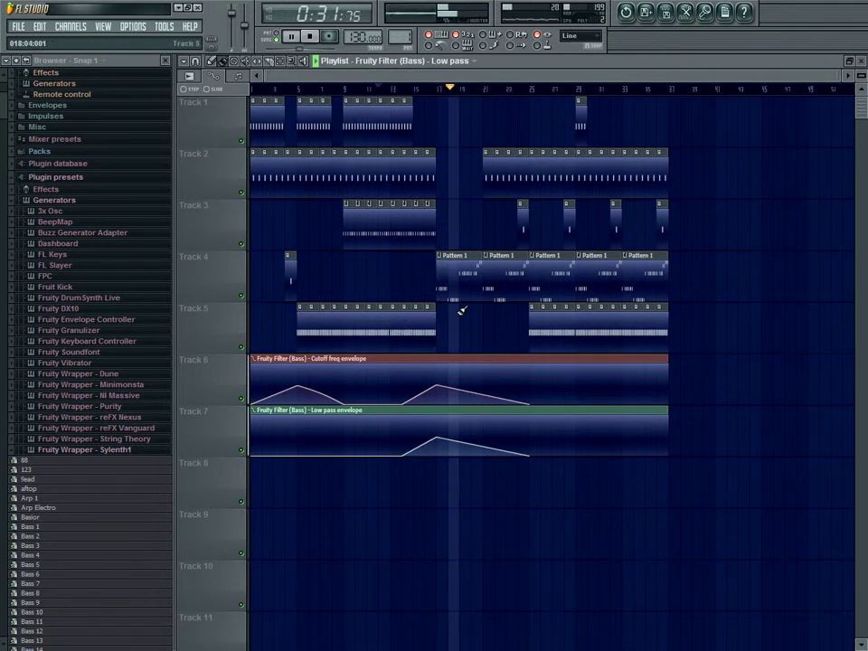
scroll(459, 310, right, 2)
Show the unsorted channels and insert a Sylenth1 instrument channel above Snare
key(F6)
click(525, 202)
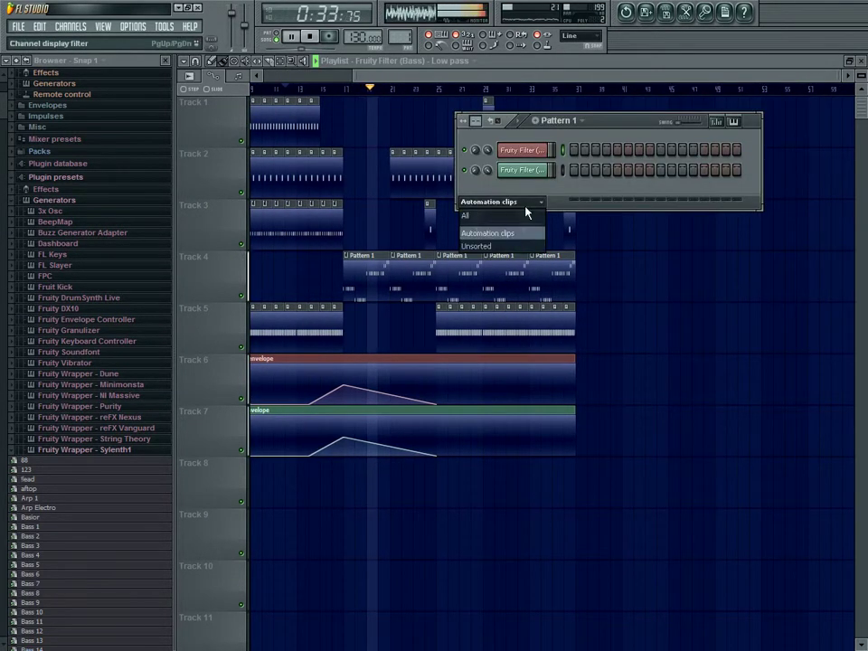
click(509, 247)
click(511, 246)
right_click(549, 247)
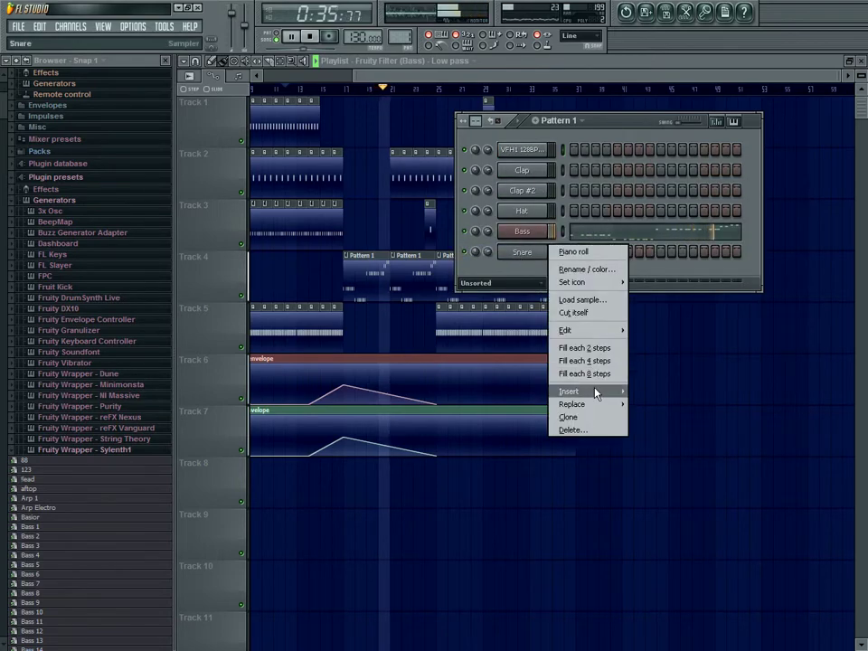
mouse_move(596, 391)
click(768, 345)
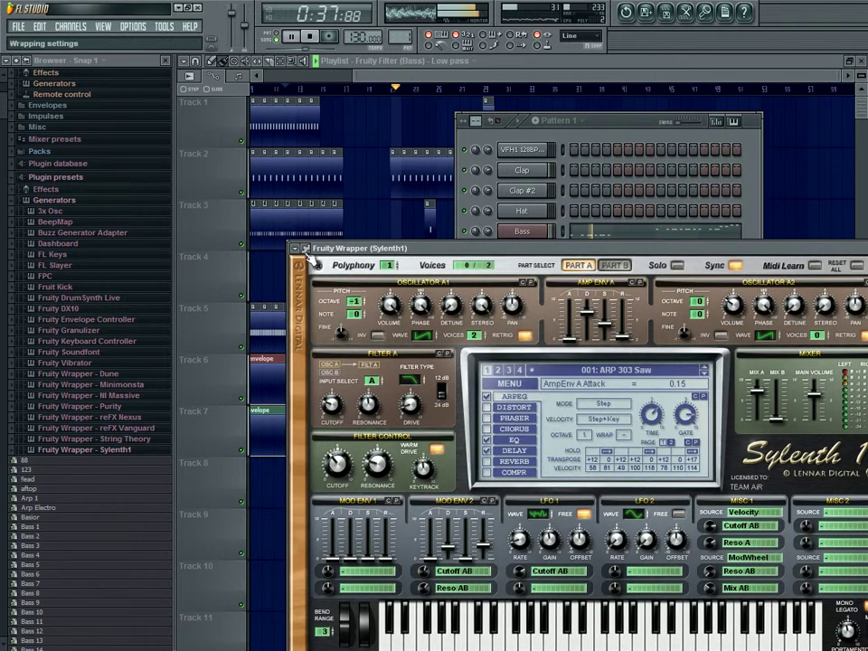
Load the Houseshock Pisk preset into the new Sylenth1 channel
click(306, 250)
mouse_move(316, 283)
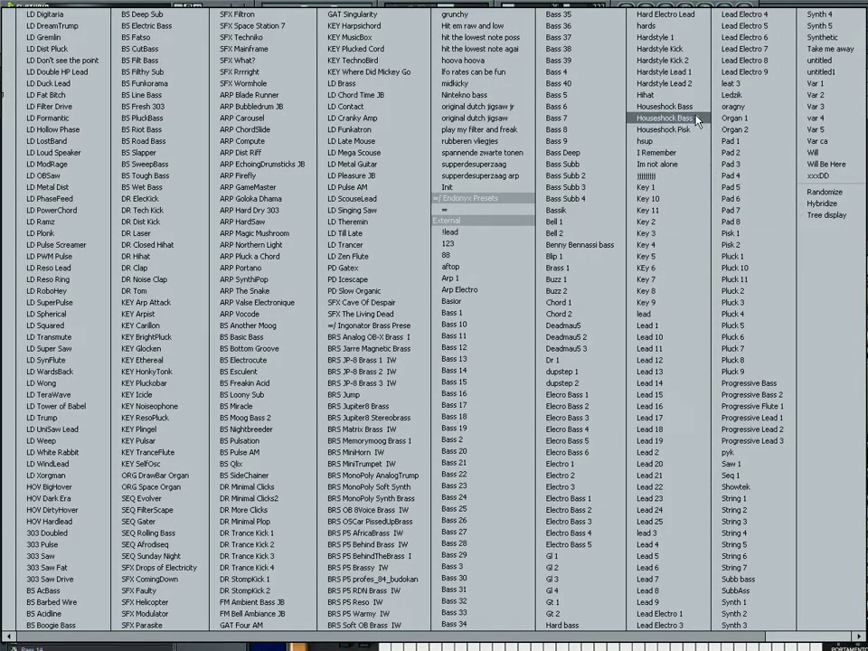
click(682, 134)
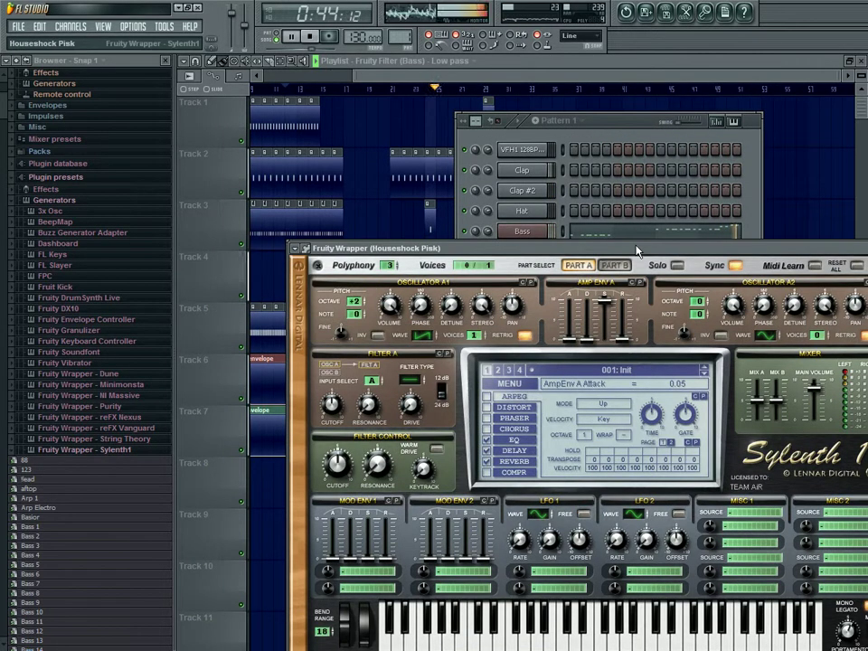
Enable recording and record a first melody take on the Houseshock Pisk channel during playback
click(616, 128)
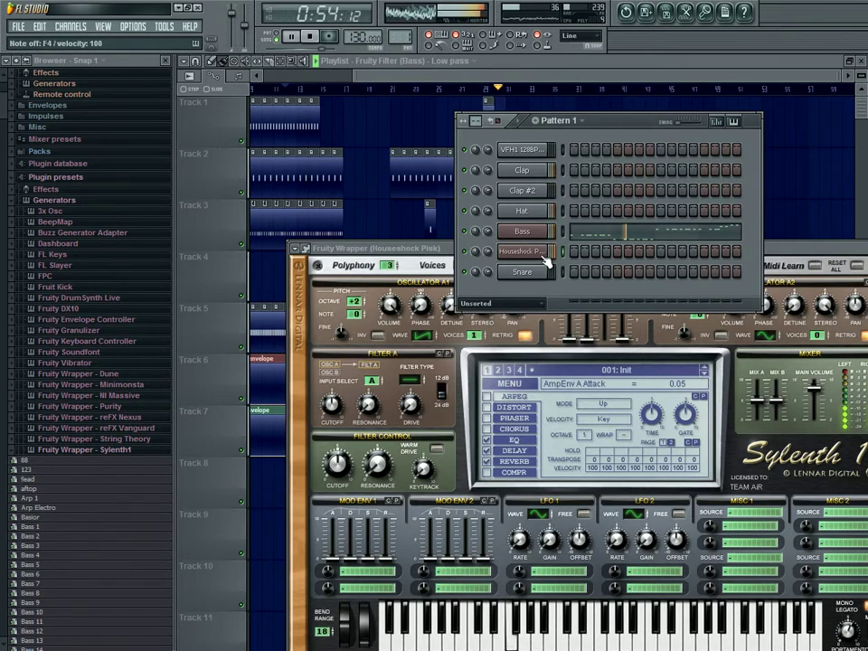
click(328, 36)
click(432, 432)
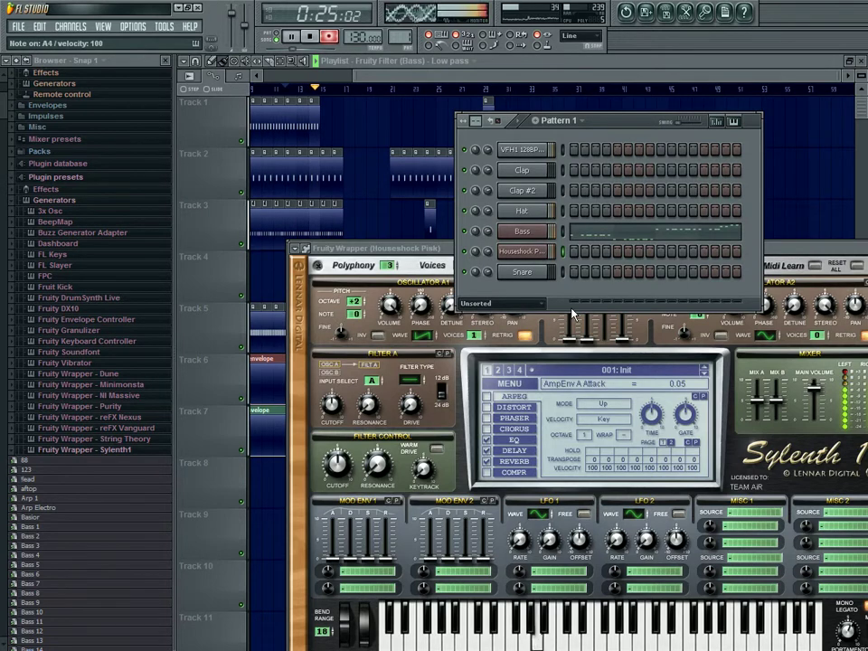
key(space)
Cut the recorded notes from the Houseshock Pisk channel
right_click(547, 247)
mouse_move(578, 317)
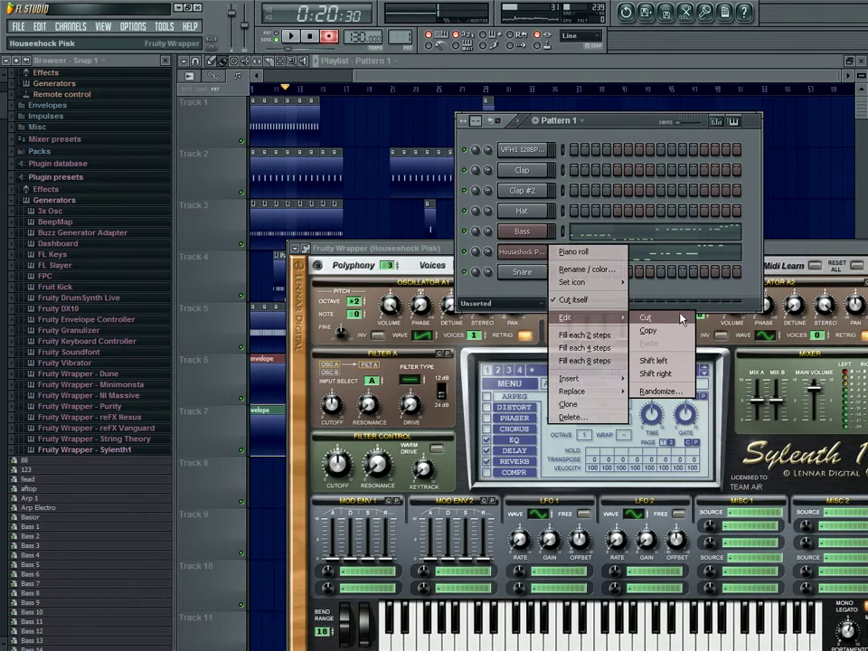
click(681, 318)
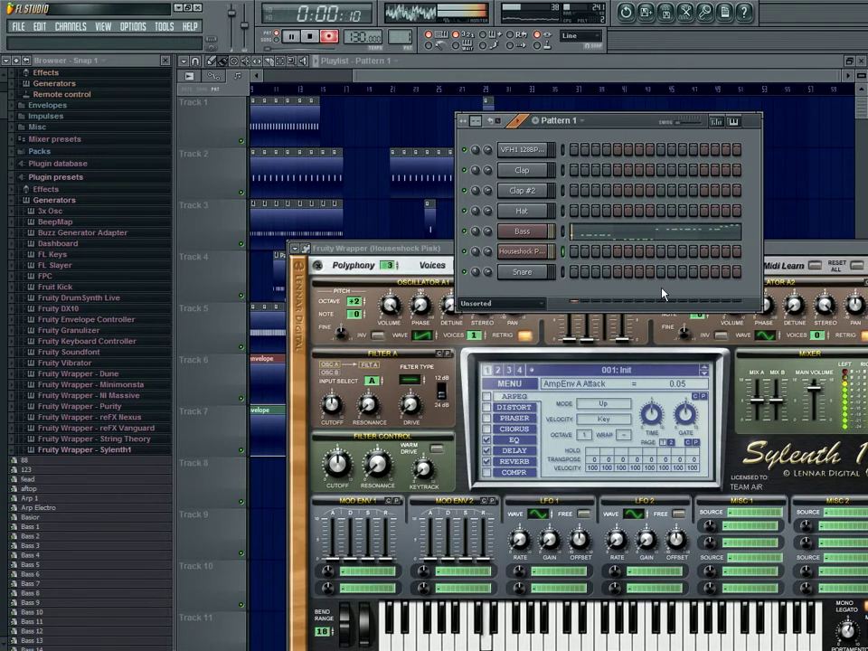
Record a new Houseshock Pisk melody over the bass line in Pattern 1
key(space)
key(space)
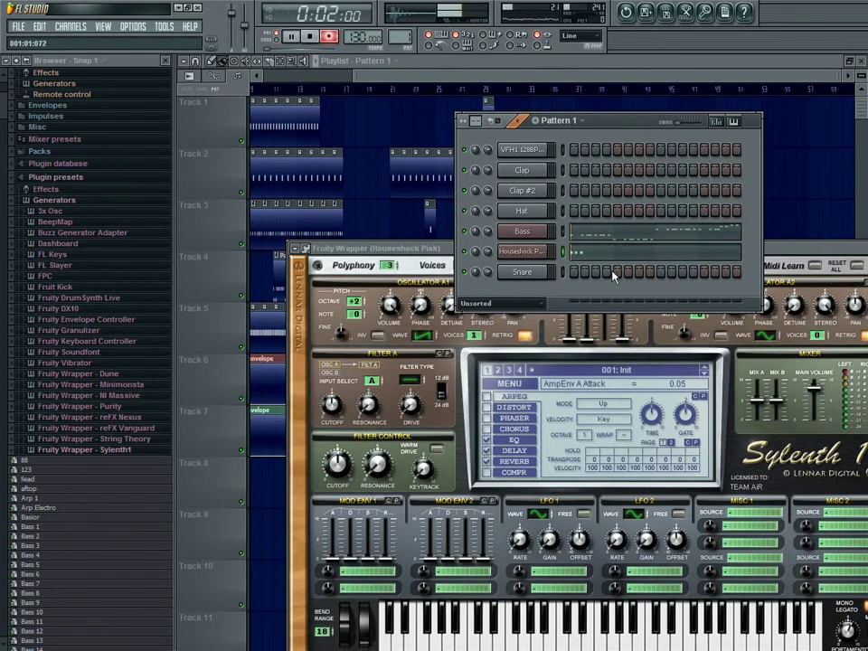
key(space)
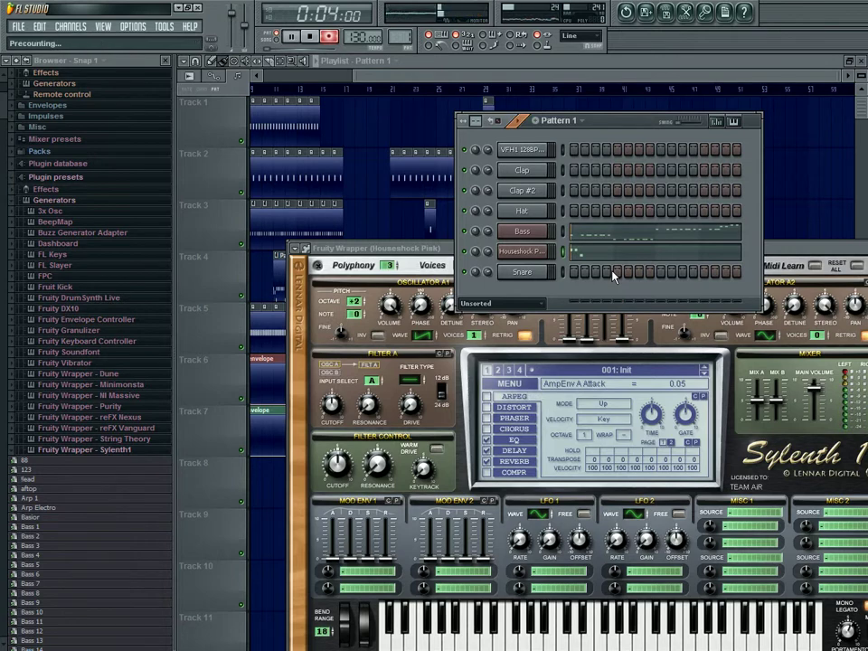
key(v)
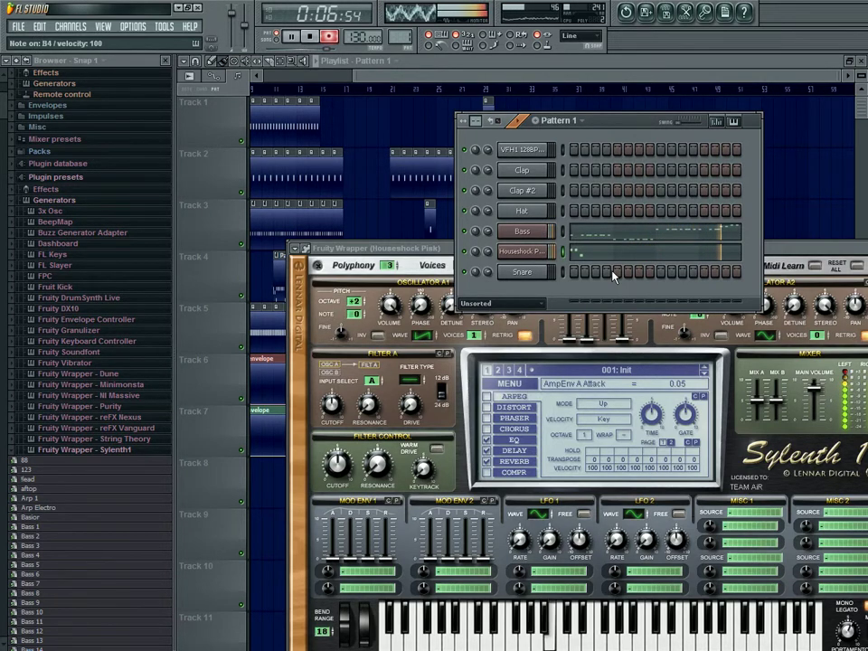
key(space)
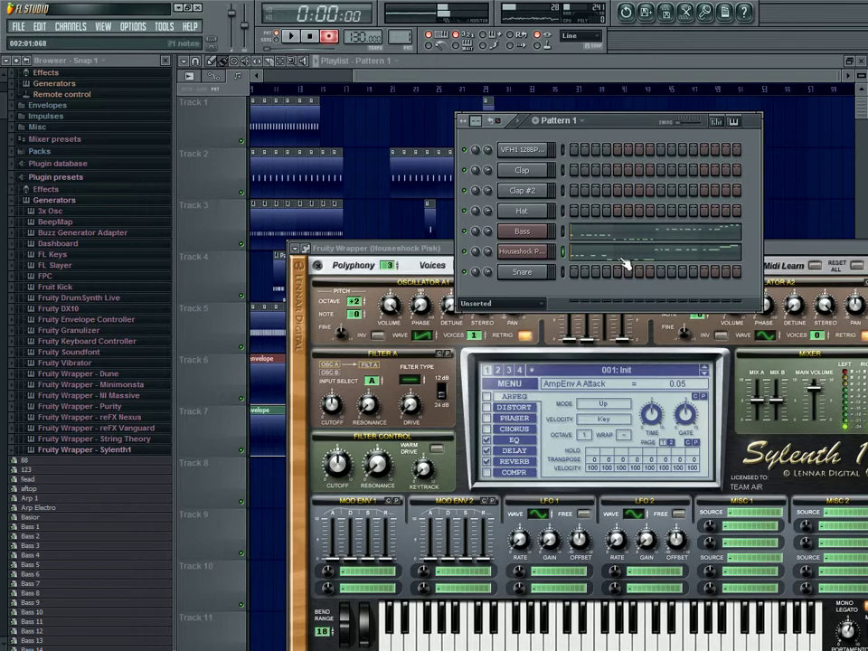
Open the Houseshock Pisk melody in the piano roll and turn recording off
click(625, 264)
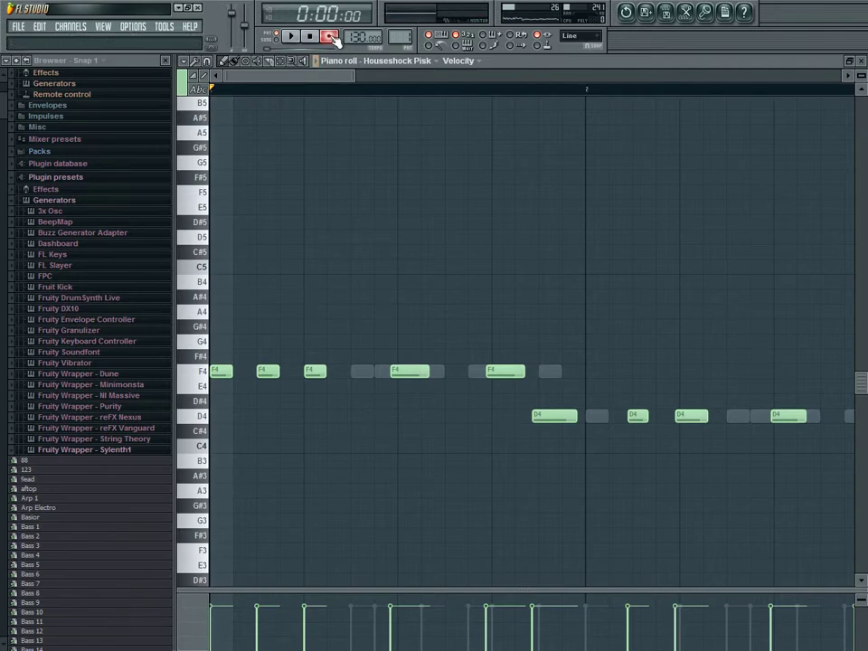
click(332, 37)
key(space)
Replace the two long F4 notes in bar 1 with half-beat F4 notes aligned to beats 3 and 4
right_click(398, 373)
key(space)
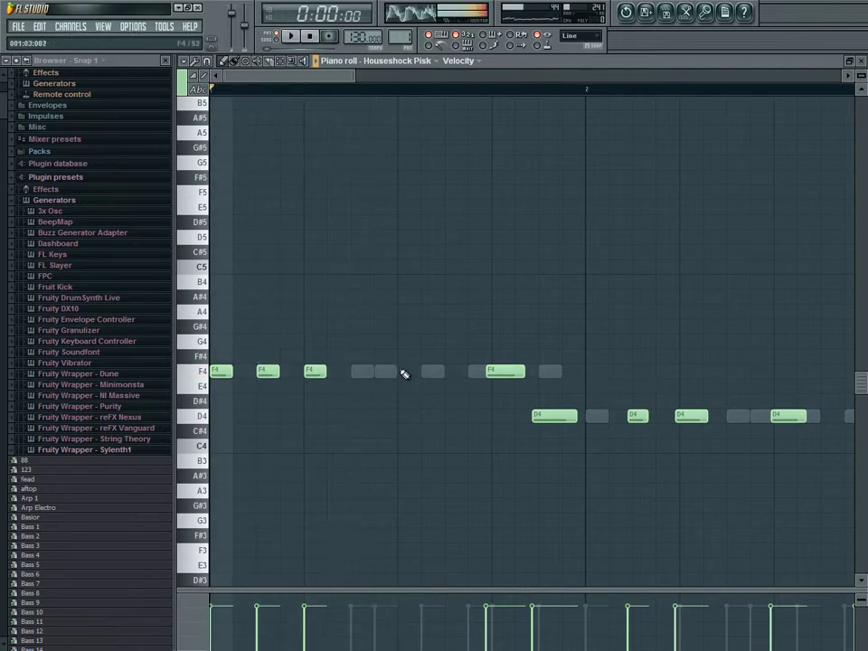
click(403, 372)
key(space)
drag(423, 372, 443, 371)
right_click(498, 373)
click(498, 373)
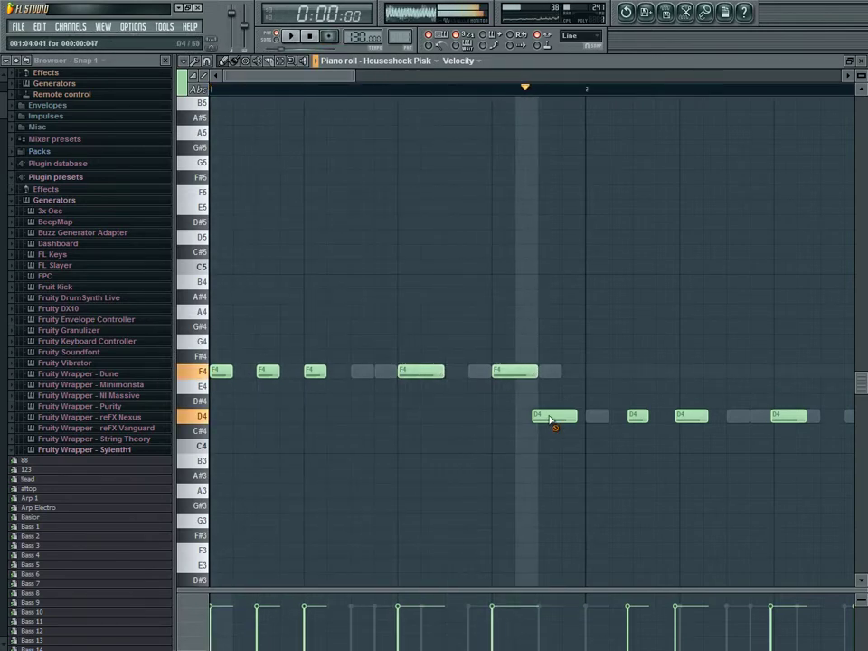
Replace the first three D4 notes with grid-aligned ones half a beat after bar 1 beat 4, half a beat into bar 2, and on bar 2 beat 2
right_click(550, 417)
click(547, 418)
right_click(631, 417)
drag(620, 416, 660, 434)
right_click(684, 418)
key(space)
click(690, 418)
key(space)
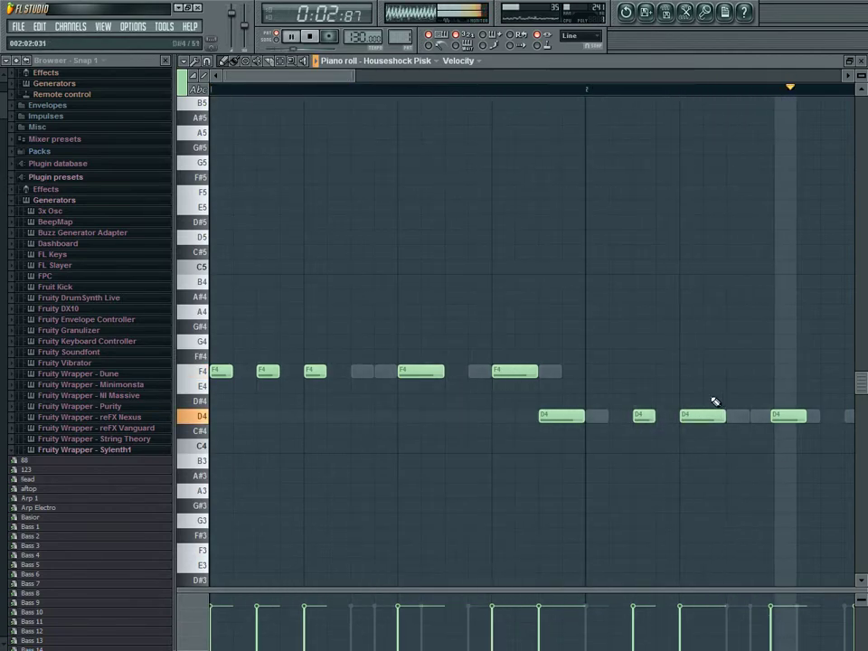
Replace the last two D4 notes of bar 2 with half-beat D4 notes aligned to beats 3 and 4
key(space)
right_click(594, 416)
click(602, 417)
scroll(633, 421, right, 2)
right_click(626, 420)
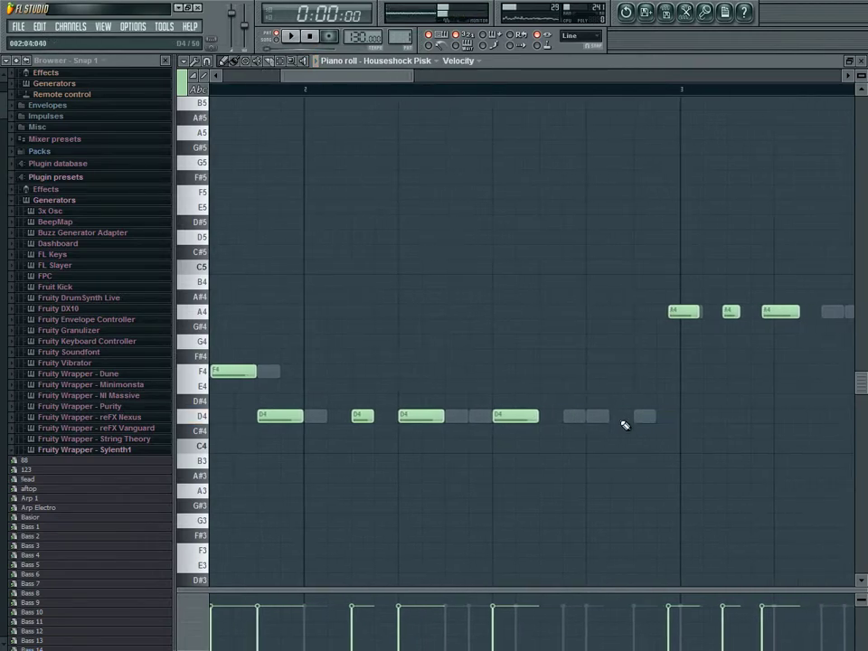
click(612, 422)
key(space)
Replace the first two A4 notes of bar 3 with short ones aligned to beat 1 and half a beat after it
scroll(685, 308, right, 2)
right_click(495, 312)
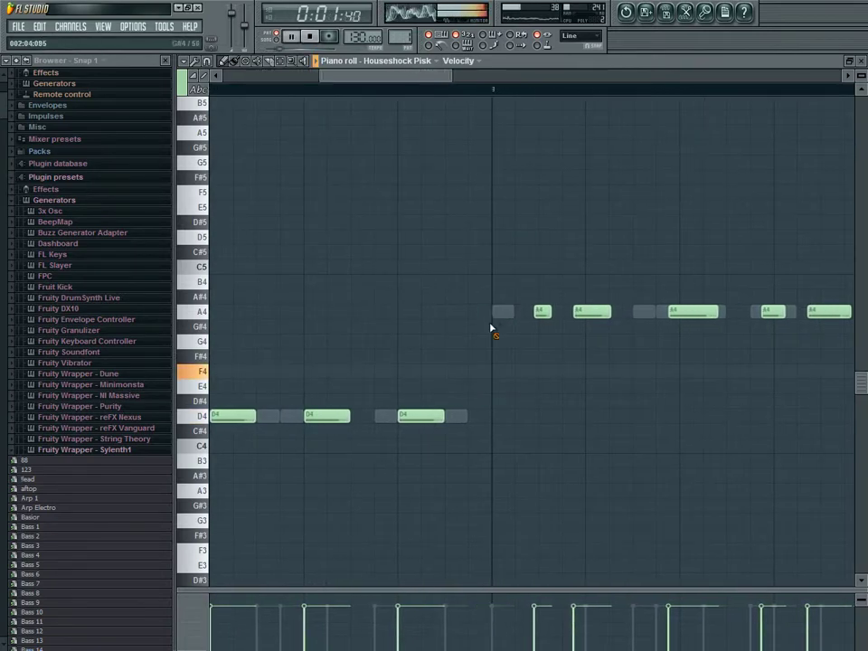
click(497, 312)
drag(533, 312, 515, 345)
right_click(539, 311)
click(545, 310)
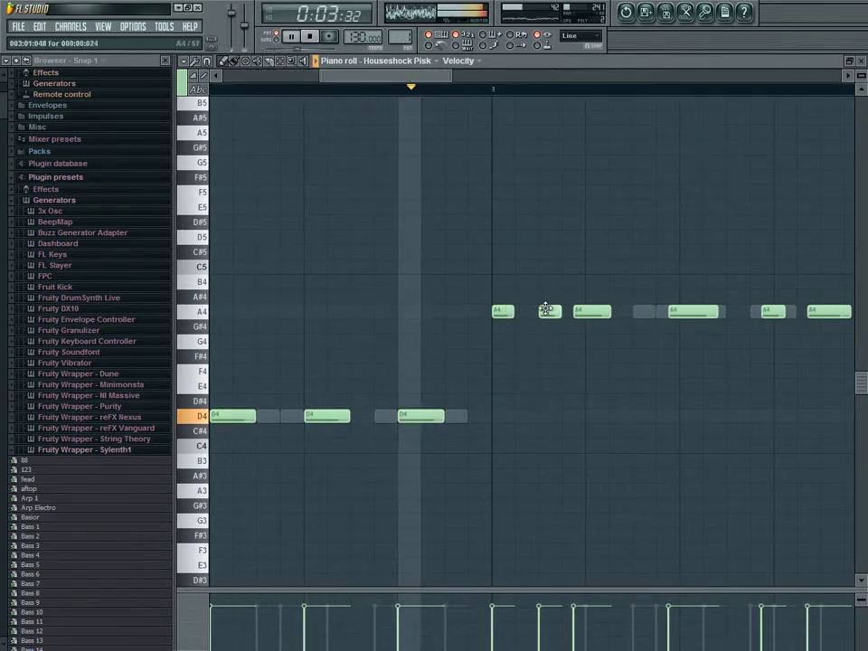
Replace the third and fourth A4 notes of bar 3 with a quarter-beat note on beat 2 and a half-beat note on beat 3
right_click(592, 313)
click(597, 314)
right_click(669, 312)
click(683, 312)
key(space)
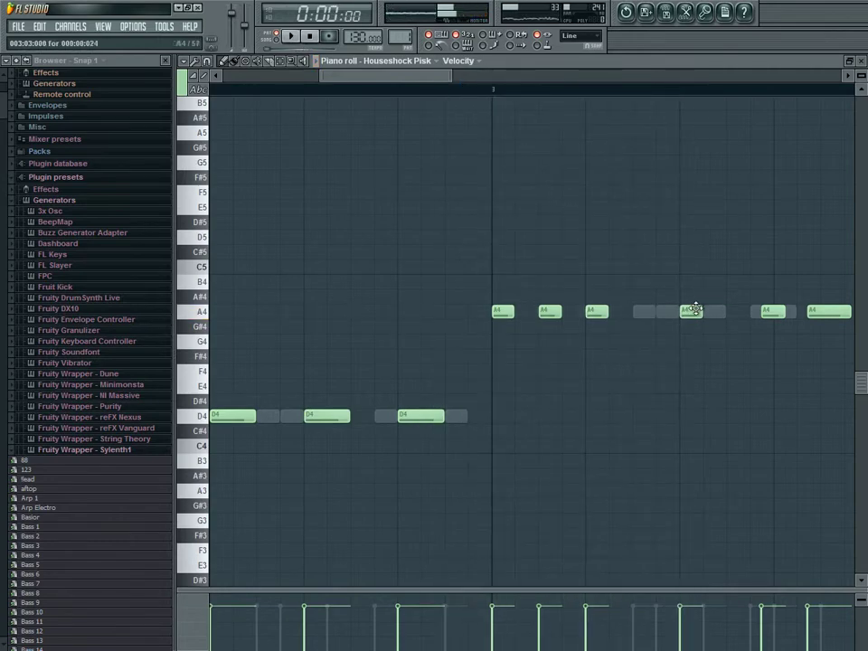
scroll(697, 319, right, 1)
drag(695, 309, 676, 314)
key(space)
scroll(683, 324, right, 1)
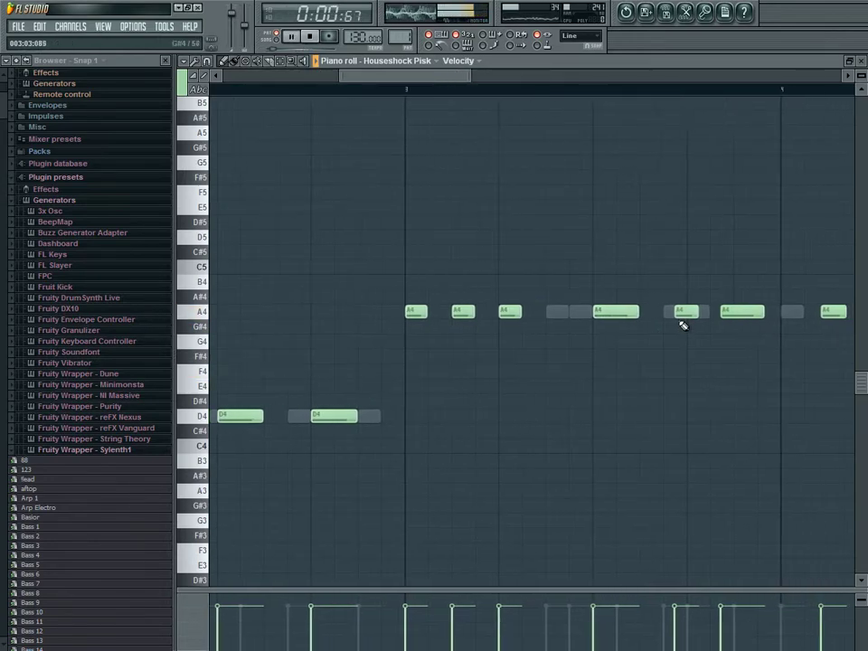
Replace the next two A4 notes of bar 3 with short A4 notes on beat 4 and half a beat after it
scroll(682, 325, right, 1)
right_click(592, 313)
click(592, 315)
right_click(654, 313)
drag(610, 289, 612, 340)
right_click(618, 312)
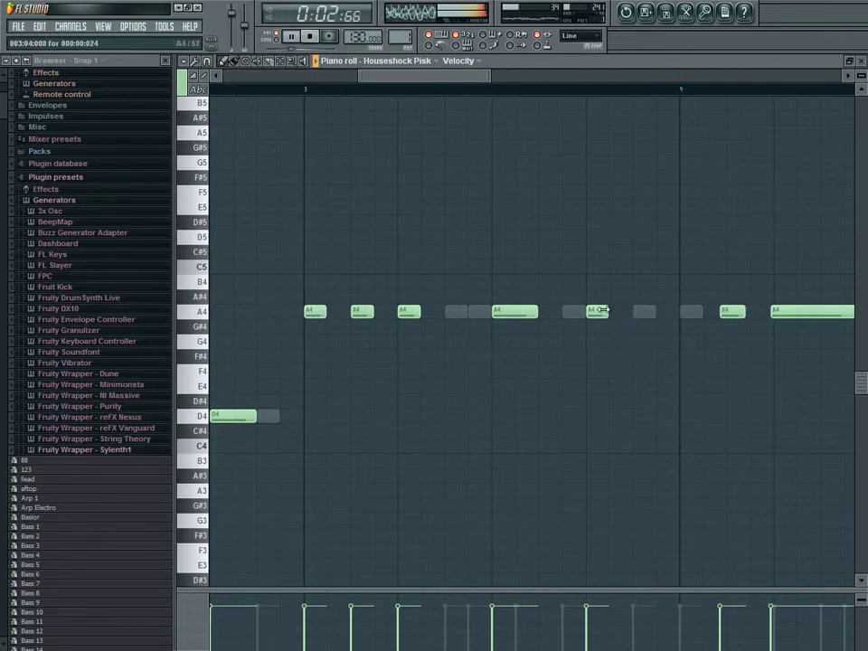
click(641, 312)
Move the short A4 to half a beat into bar 4, and lengthen bar 3's last A4 to half a beat
scroll(692, 351, right, 3)
right_click(593, 311)
click(548, 311)
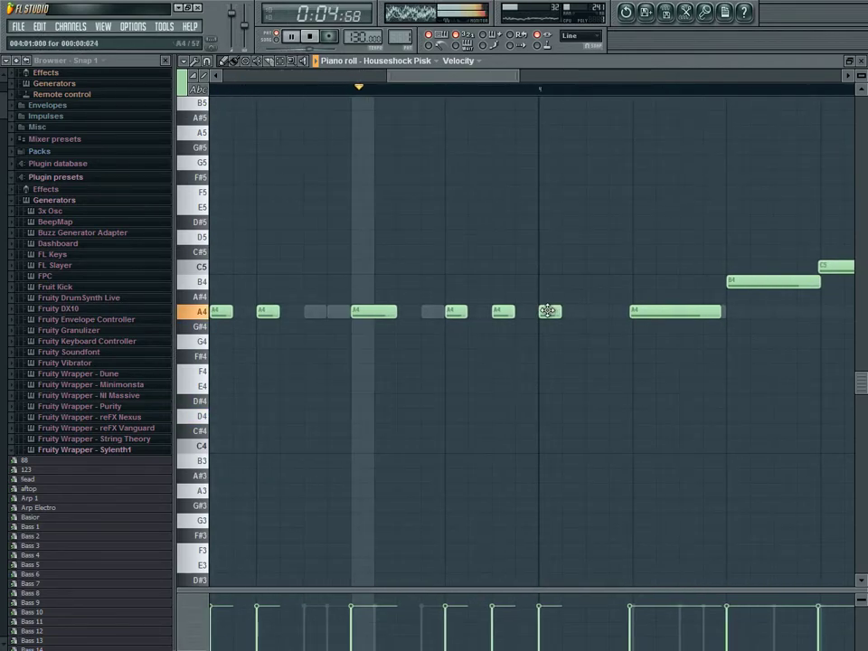
right_click(550, 313)
click(595, 312)
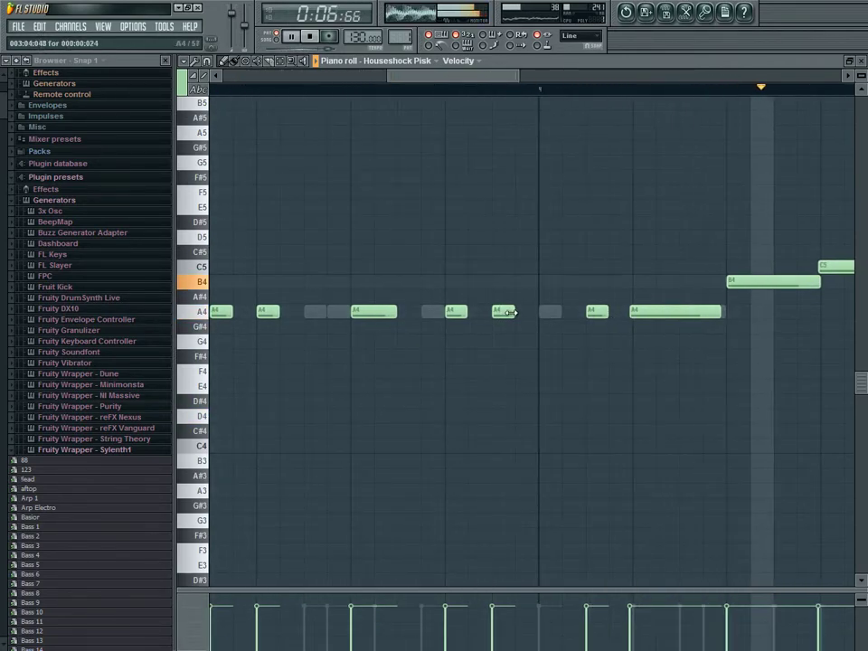
drag(511, 312, 528, 314)
Replace the last A4, B4 and C5 with one-beat notes on beats 2, 3 and 4 of bar 4, and close the piano roll
scroll(542, 317, right, 2)
right_click(560, 317)
click(562, 313)
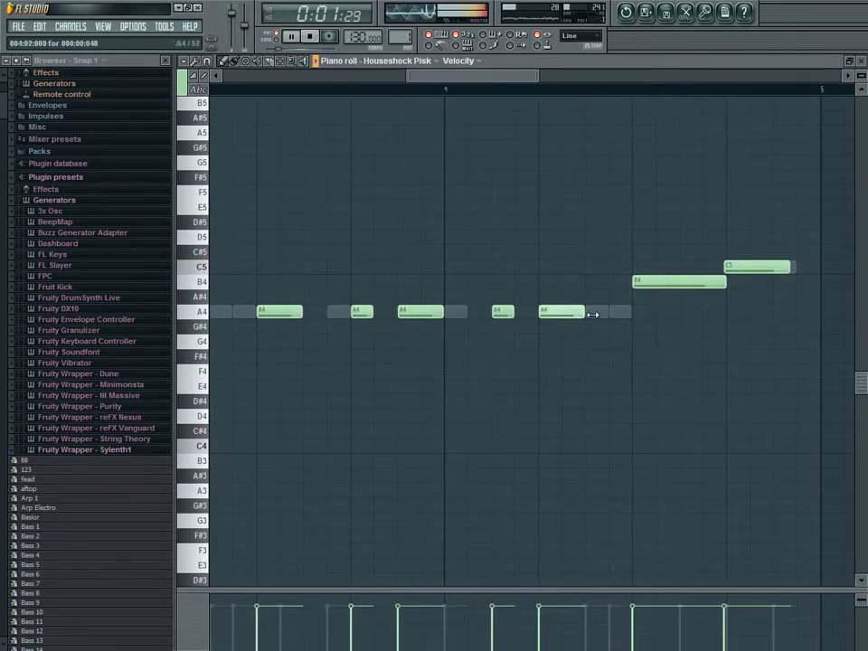
drag(592, 314, 625, 311)
right_click(636, 284)
click(637, 284)
right_click(736, 270)
click(738, 269)
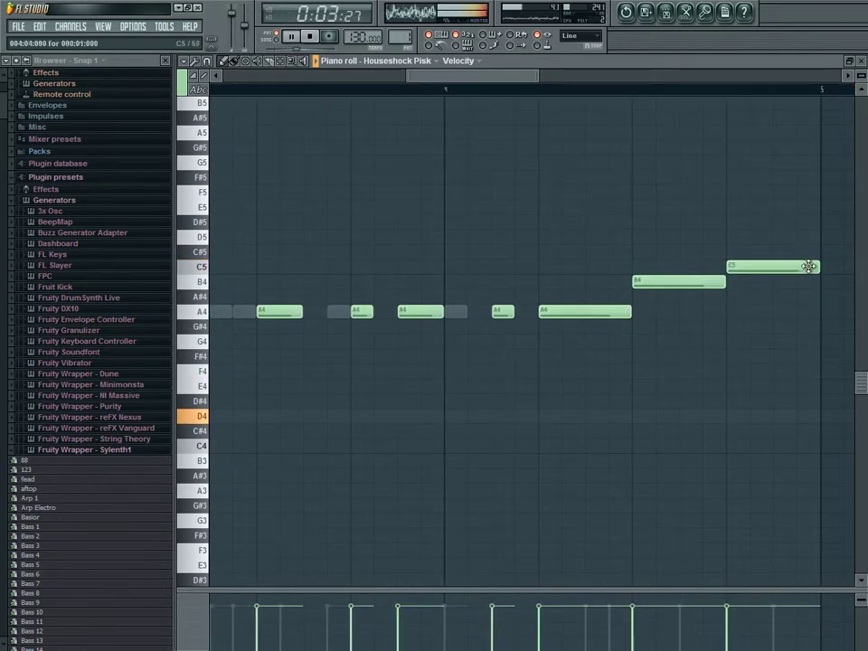
click(862, 62)
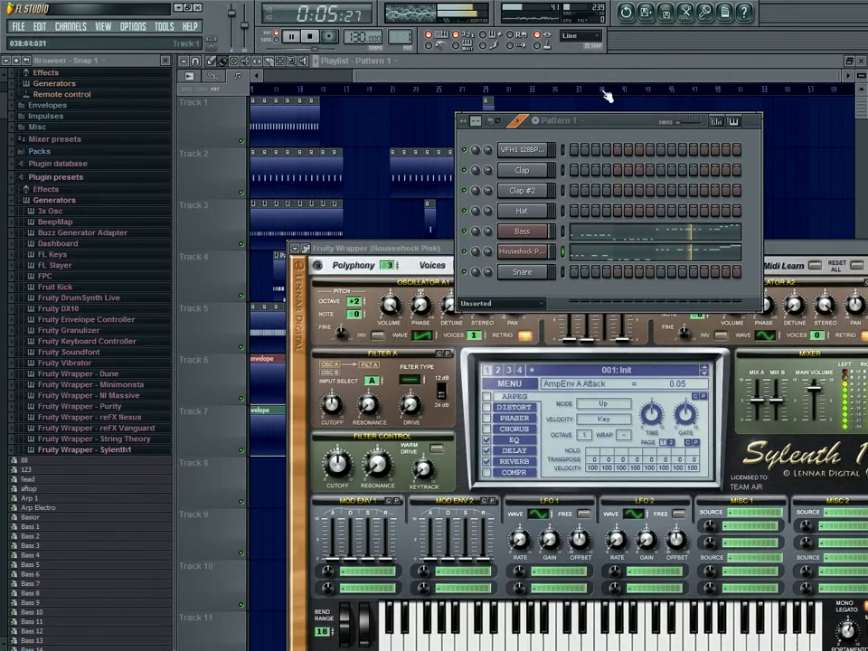
Move the Houseshock Pisk notes out of Pattern 1 into Pattern 8, and return to the playlist
right_click(534, 257)
mouse_move(601, 317)
click(666, 320)
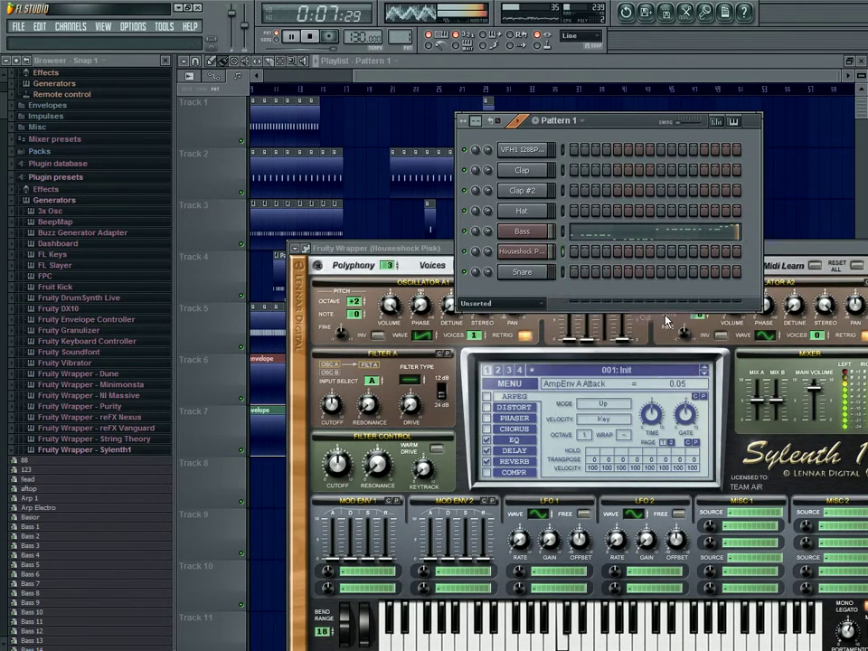
key(8)
right_click(544, 250)
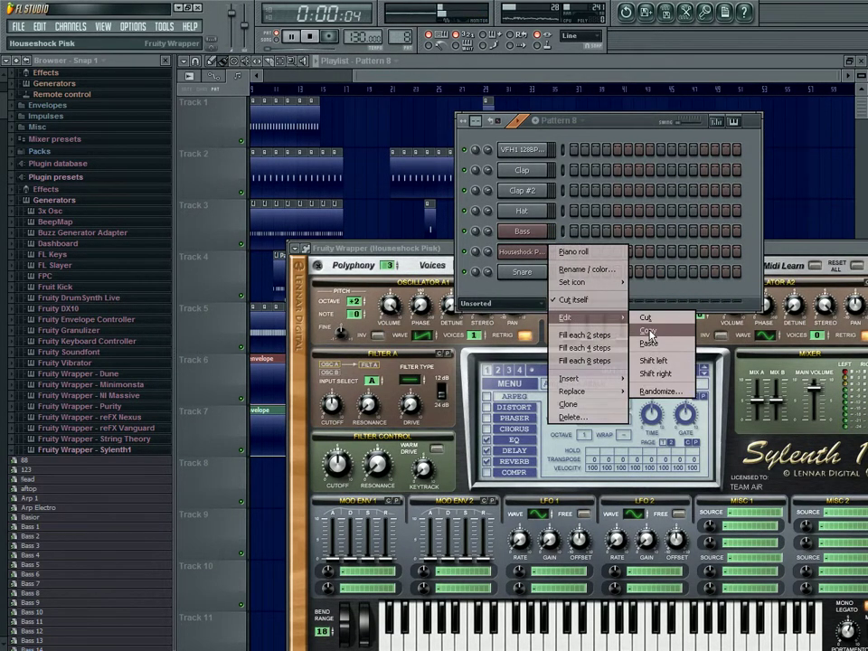
click(650, 342)
click(437, 65)
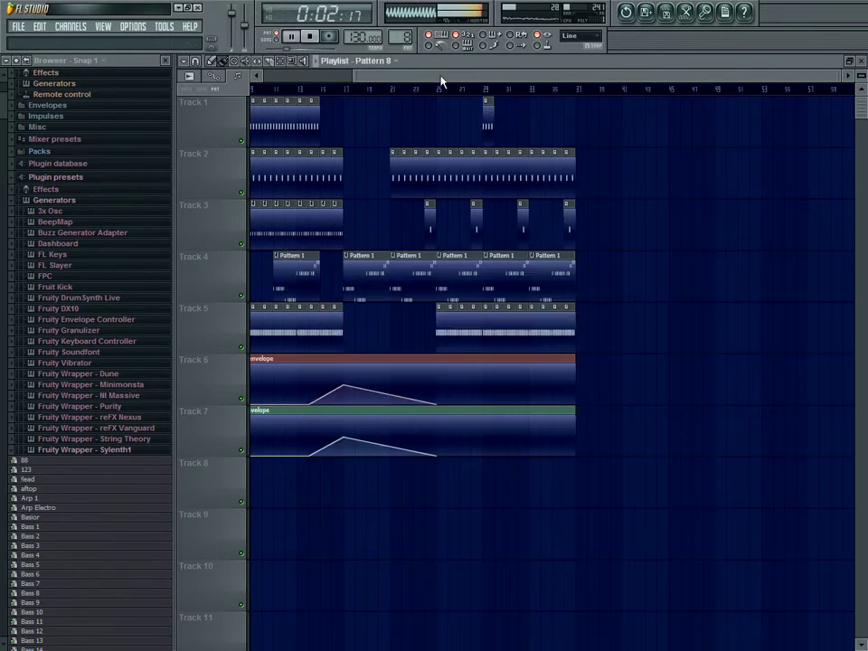
Place three consecutive Pattern 8 clips on Track 8 from bar 25 to bar 37, and play the song from about bar 20
key(space)
mouse_move(539, 486)
mouse_down()
mouse_move(498, 492)
mouse_move(595, 488)
mouse_move(448, 488)
mouse_move(534, 471)
mouse_up()
click(384, 91)
key(space)
right_click(505, 565)
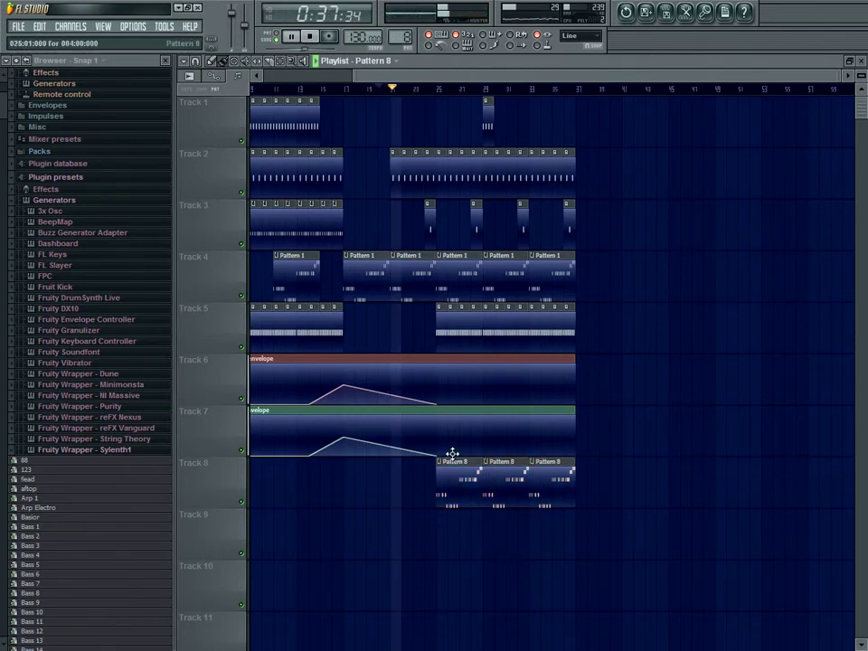
Fill Track 5 with its one-bar pattern from bar 21 up to the existing clips at bar 25
scroll(453, 456, up, 1)
scroll(454, 457, up, 1)
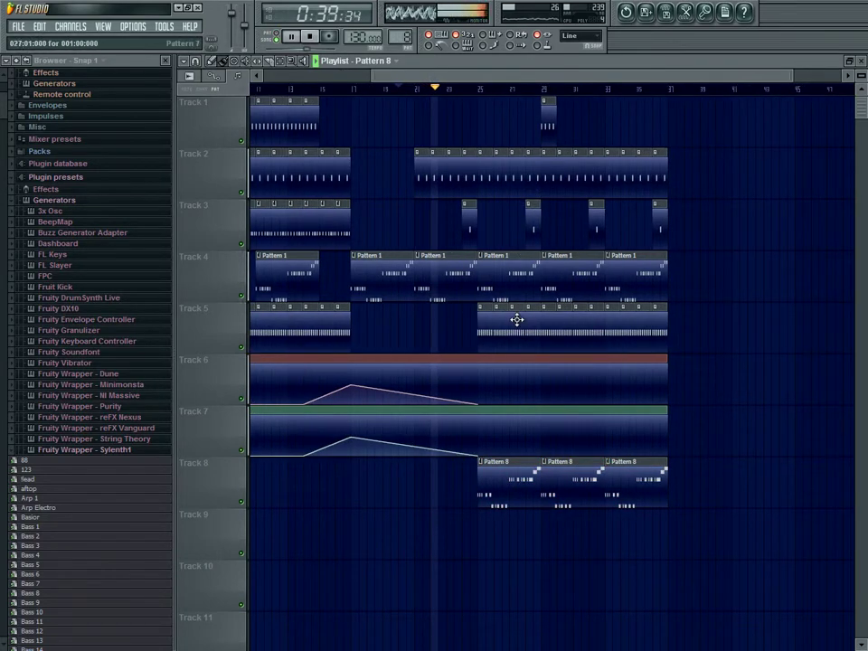
drag(471, 339, 423, 356)
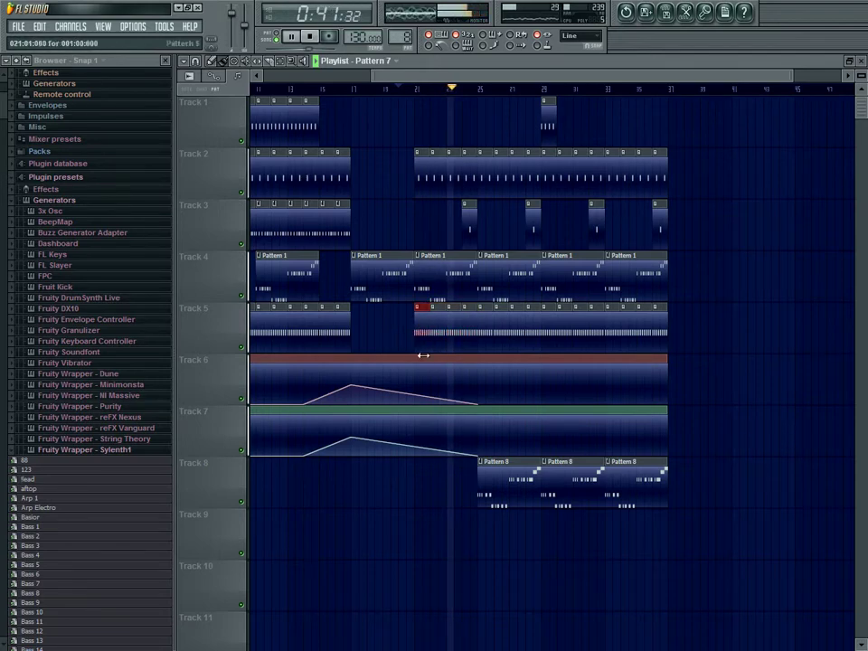
Route the Houseshock Pisk channel to mixer track 6 and give that track the channel's name
key(F9)
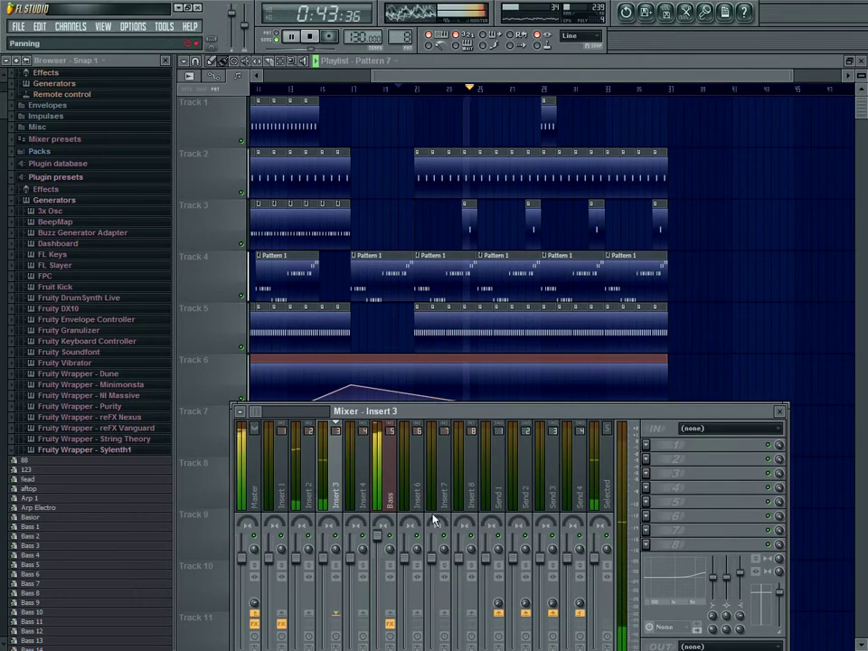
key(F9)
key(F6)
click(522, 251)
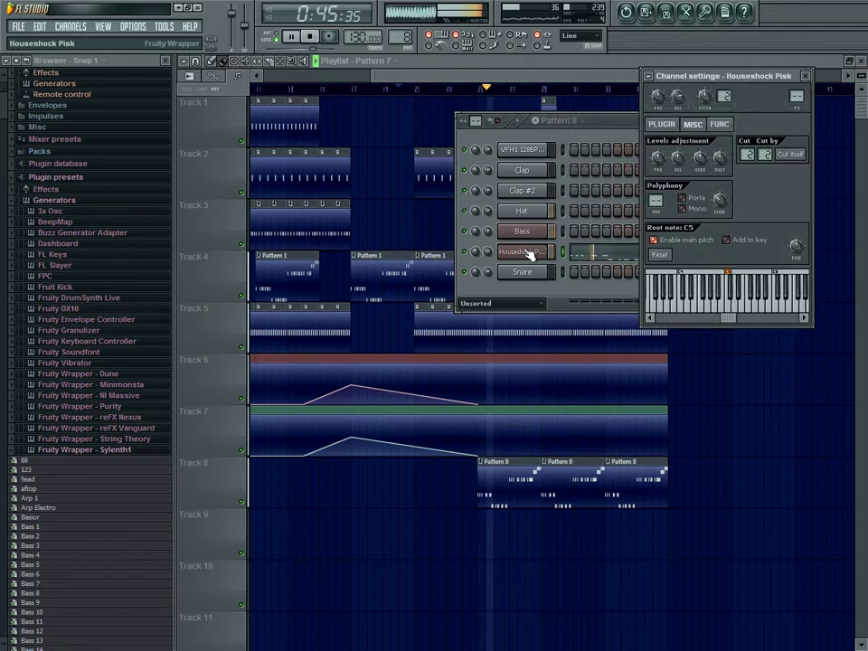
key(F9)
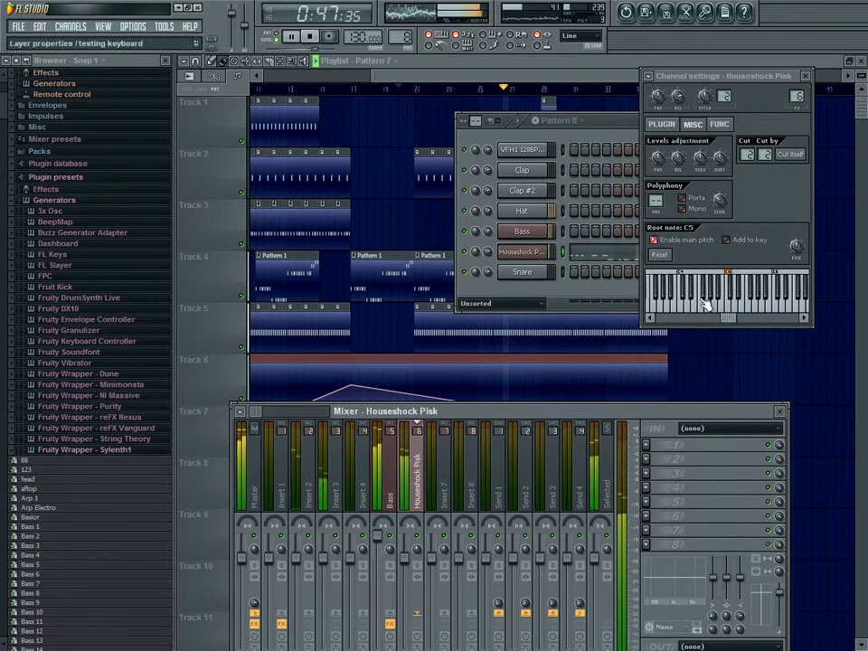
Lower the Houseshock Pisk mixer track's volume to 82% (-4.3 dB) and close the mixer
key(F12)
key(F9)
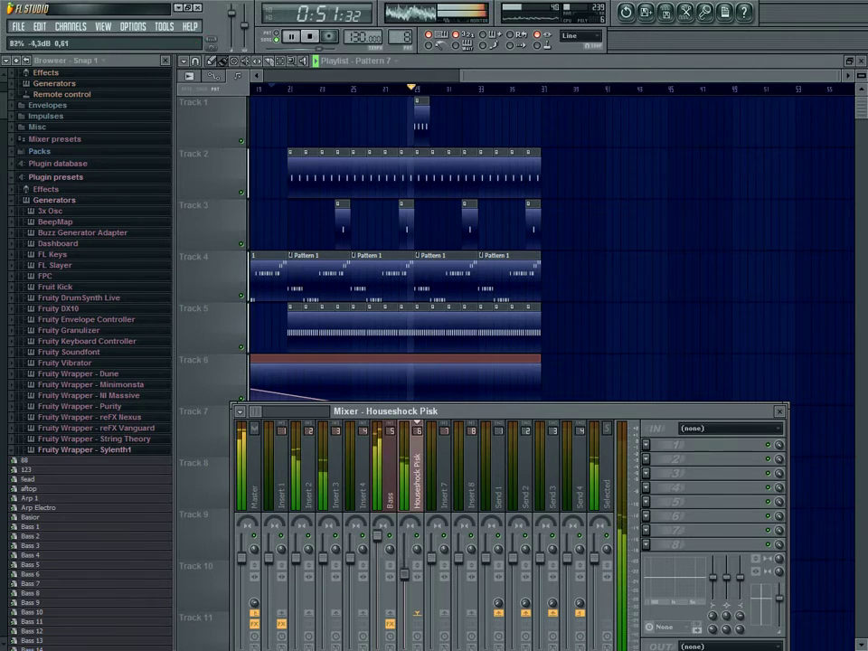
key(F9)
Remove the Pattern 3 clip at bar 29 on Track 1 and place four Pattern 3 clips across bars 33 to 36
click(421, 128)
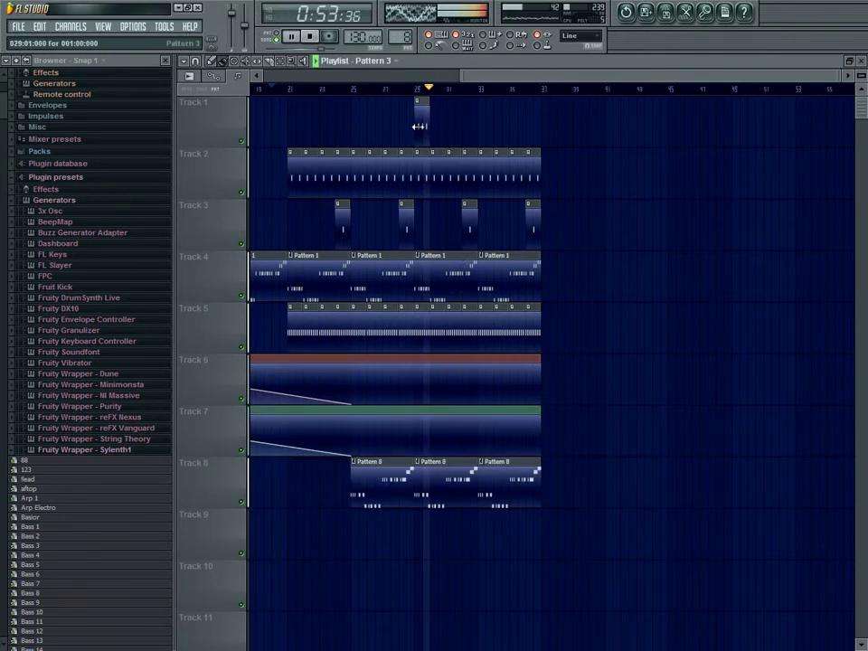
right_click(423, 130)
drag(480, 133, 534, 129)
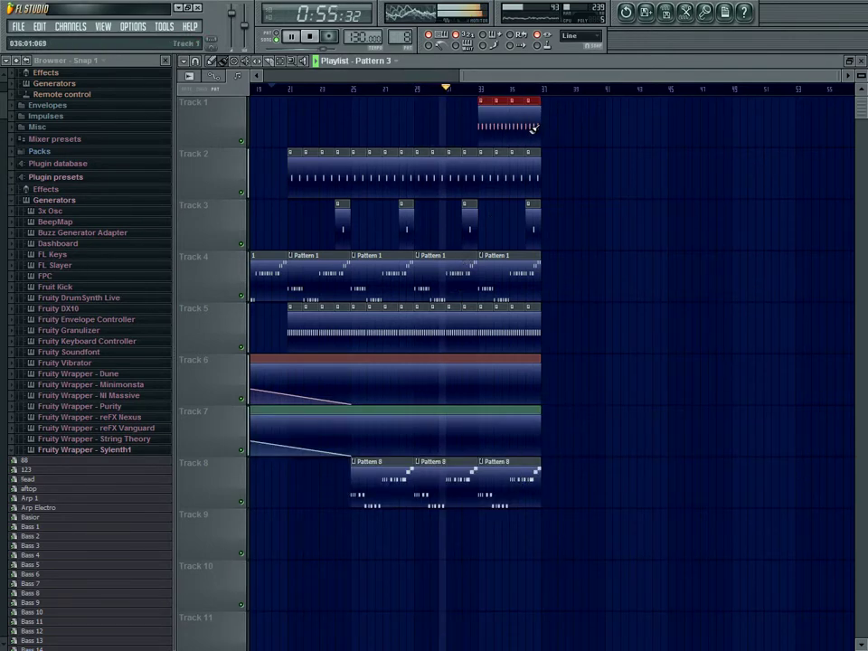
Go through the existing patterns' channel contents, stop playback, and select Pattern 2 for placing
key(F6)
key(KP_Subtract)
key(KP_Subtract)
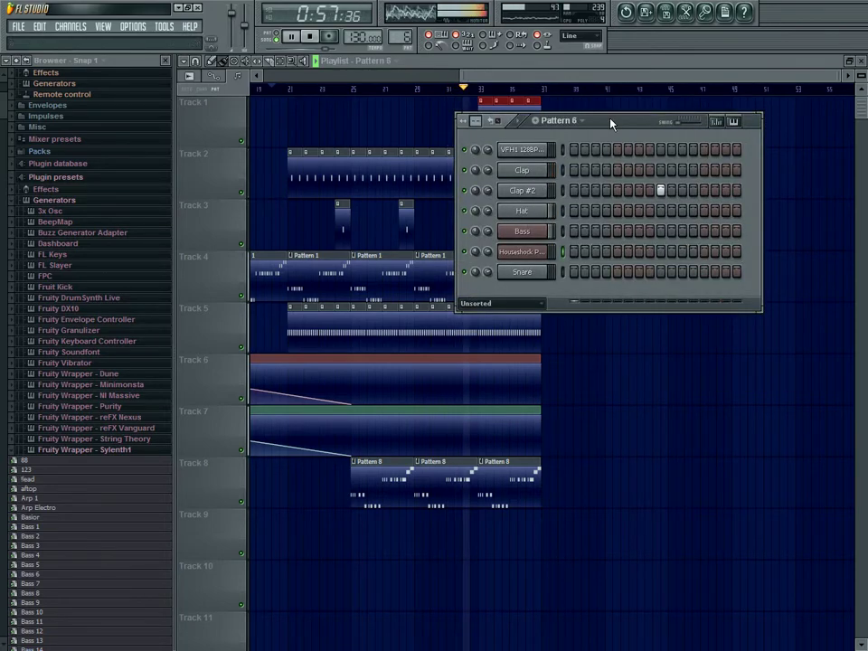
key(KP_Add)
key(KP_Subtract)
key(KP_Subtract)
key(KP_Subtract)
key(KP_Subtract)
key(KP_Subtract)
key(KP_Subtract)
key(space)
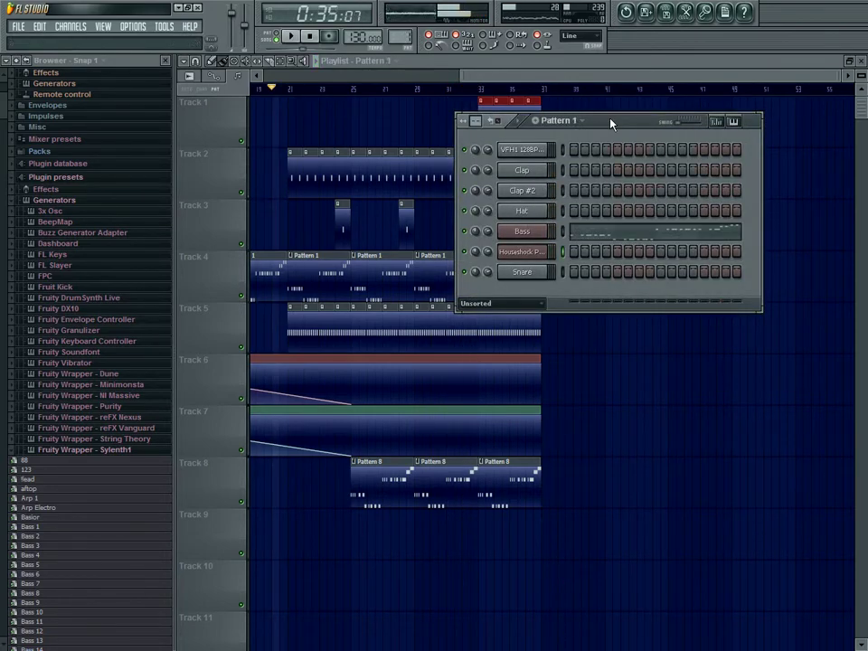
key(KP_Add)
key(KP_Add)
key(KP_Subtract)
key(F6)
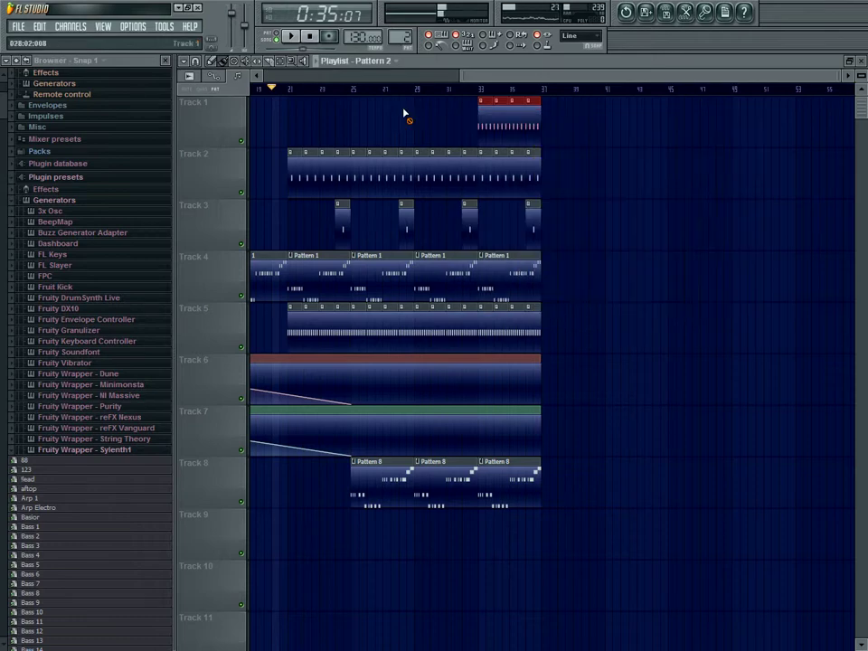
Play the song from about bar 30 and replace the Pattern 1 clip at bar 33 on Track 4 with Pattern 2
key(space)
click(435, 90)
right_click(508, 281)
mouse_move(508, 281)
mouse_down()
mouse_move(519, 279)
mouse_move(508, 279)
mouse_up()
Shorten the two bass filter automation clips on Tracks 6 and 7 so they end at bar 33
scroll(580, 256, up, 1)
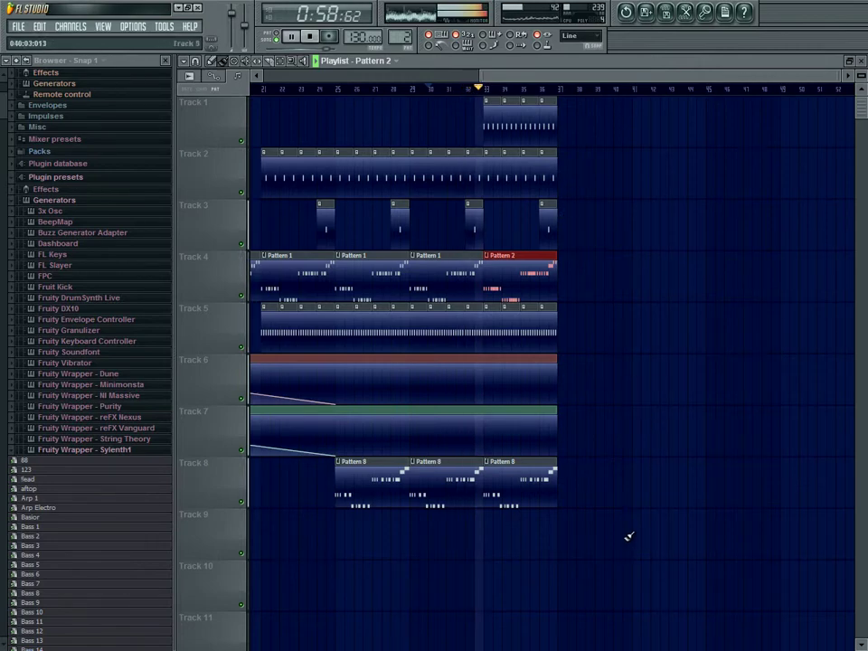
drag(557, 369, 486, 363)
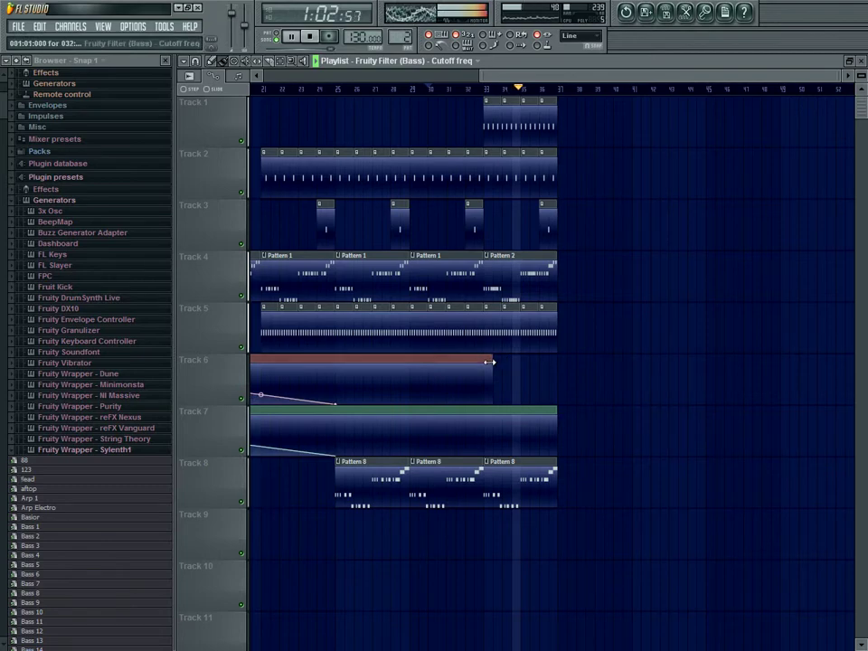
drag(556, 418, 483, 420)
Copy all clips of bars 33 to 36 to bars 37, 41 and 45, extending the arrangement to bar 49, and clear the selection
drag(654, 531, 496, 128)
drag(517, 124, 589, 133)
key(ctrl+v)
drag(307, 137, 675, 107)
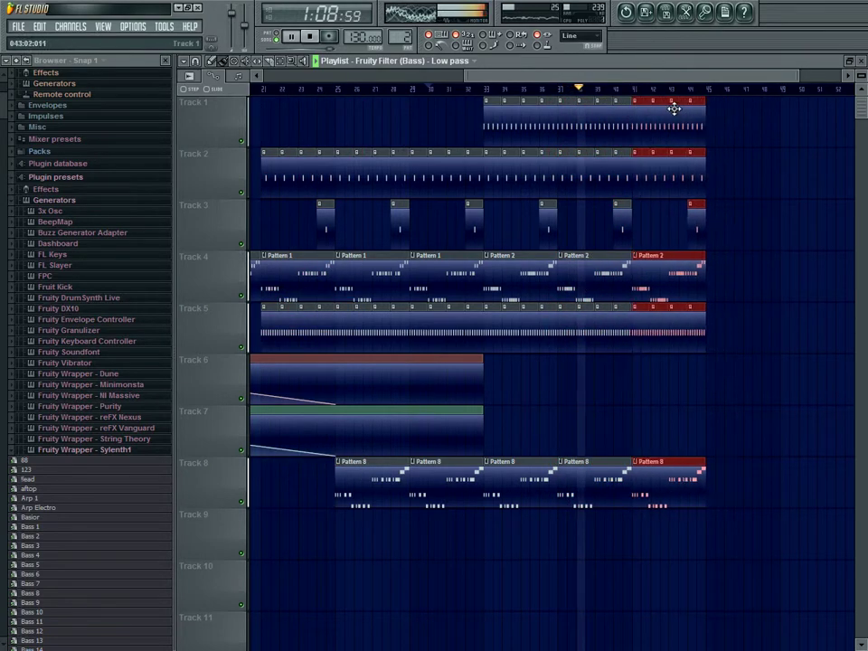
key(ctrl+v)
drag(307, 136, 756, 152)
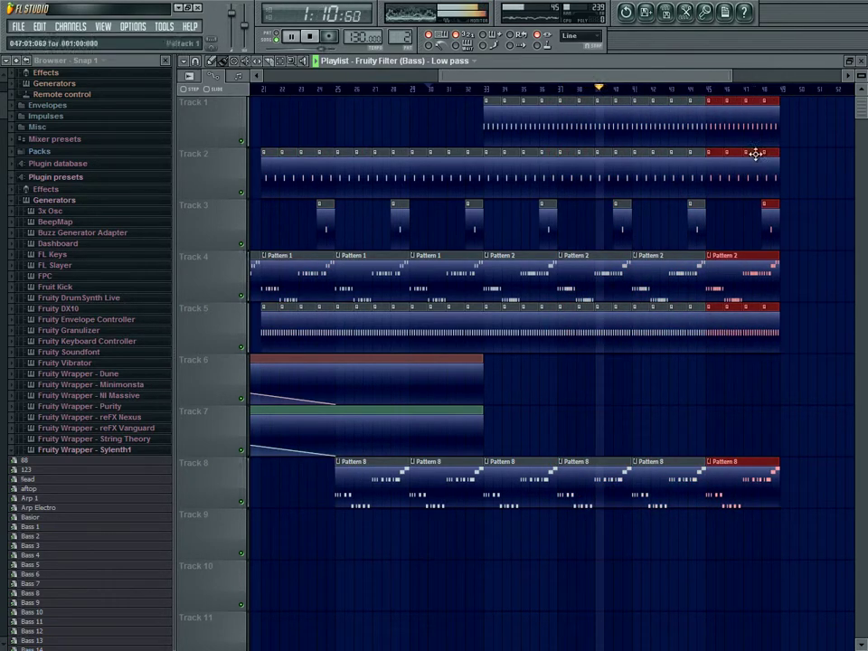
key(ctrl+d)
Check the project info and stop playback
click(133, 26)
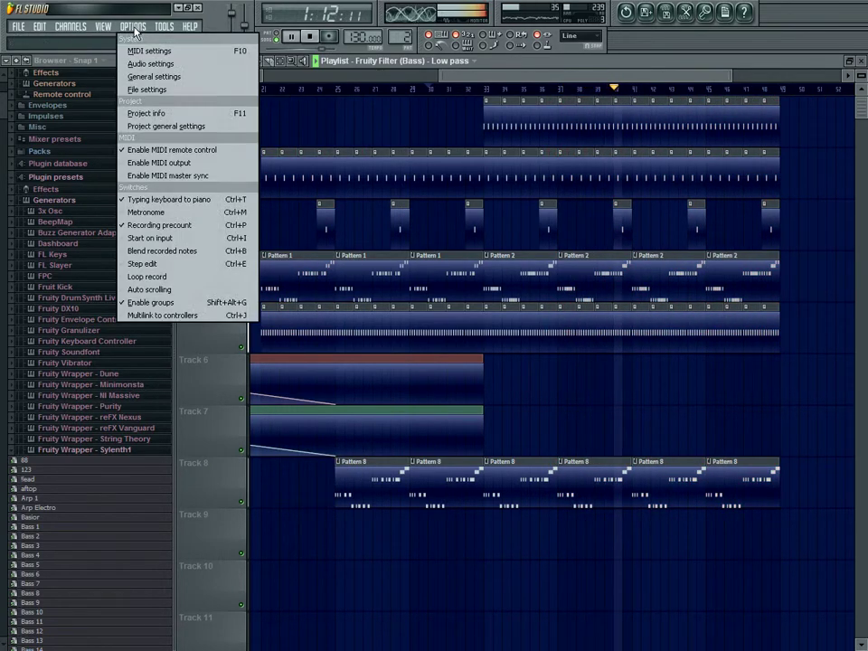
click(152, 114)
click(601, 137)
key(space)
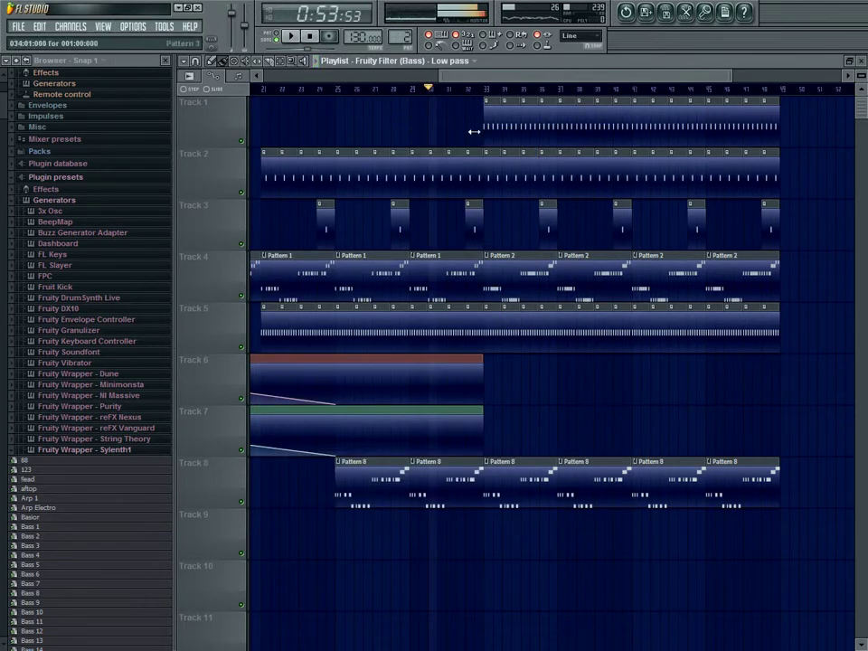